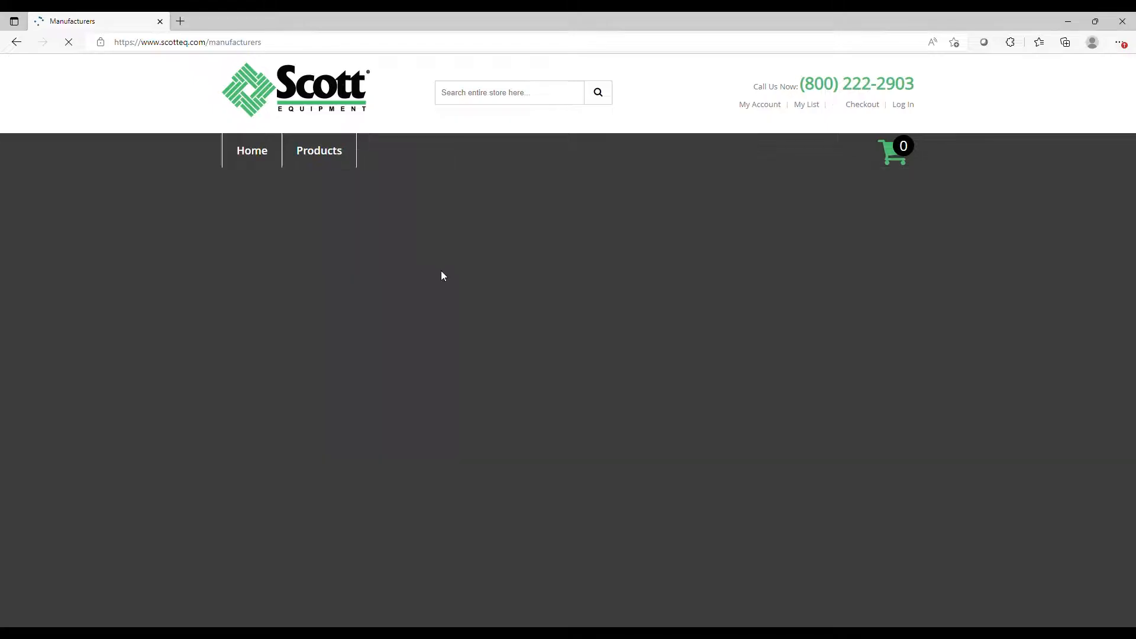
Step: Go through the Scott Equipment manufacturers list to the Tolomatic entry and open Tolomatic's website
{"action": "scroll", "coordinate": [450, 284], "scroll_direction": "down", "scroll_amount": 15}
{"action": "scroll", "coordinate": [461, 300], "scroll_direction": "down", "scroll_amount": 20}
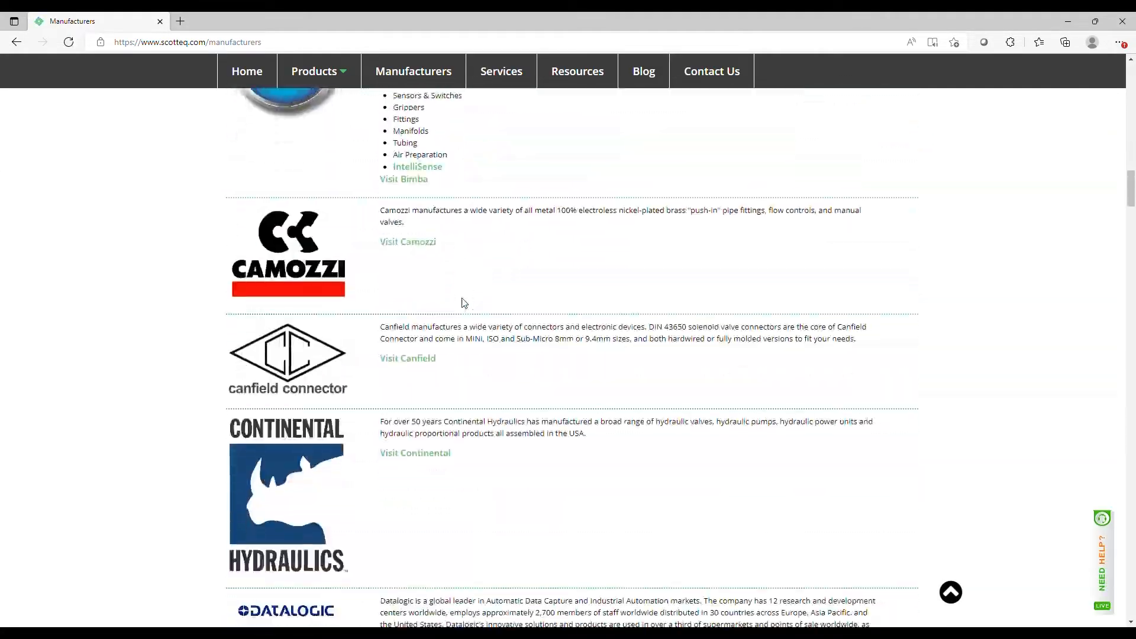
{"action": "scroll", "coordinate": [471, 300], "scroll_direction": "down", "scroll_amount": 20}
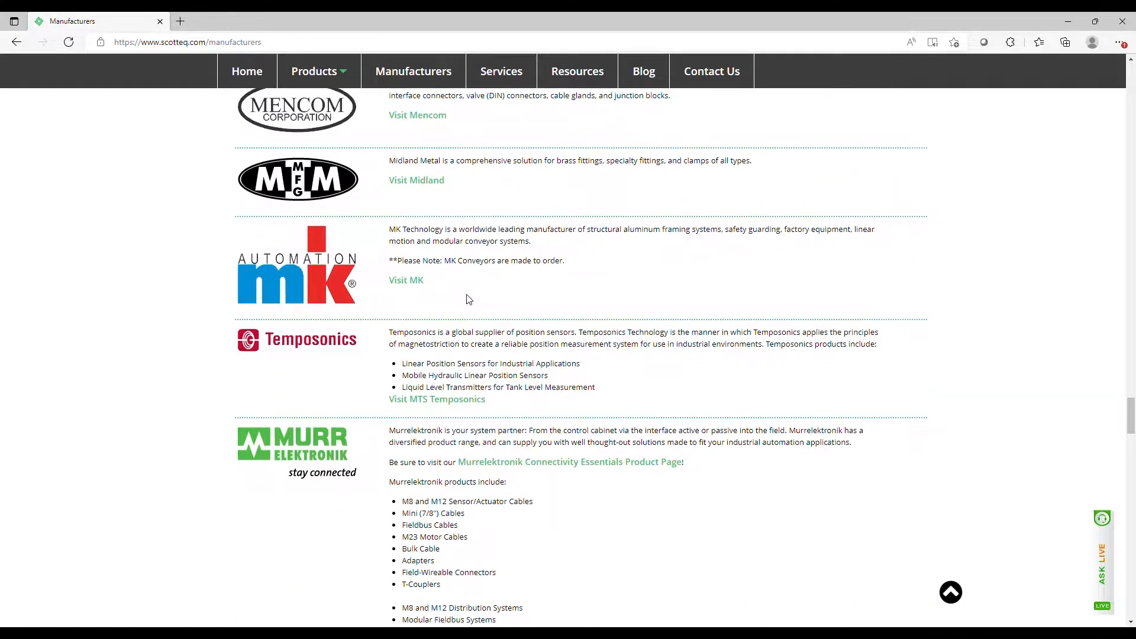
{"action": "scroll", "coordinate": [470, 299], "scroll_direction": "down", "scroll_amount": 4}
{"action": "scroll", "coordinate": [346, 221], "scroll_direction": "down", "scroll_amount": 20}
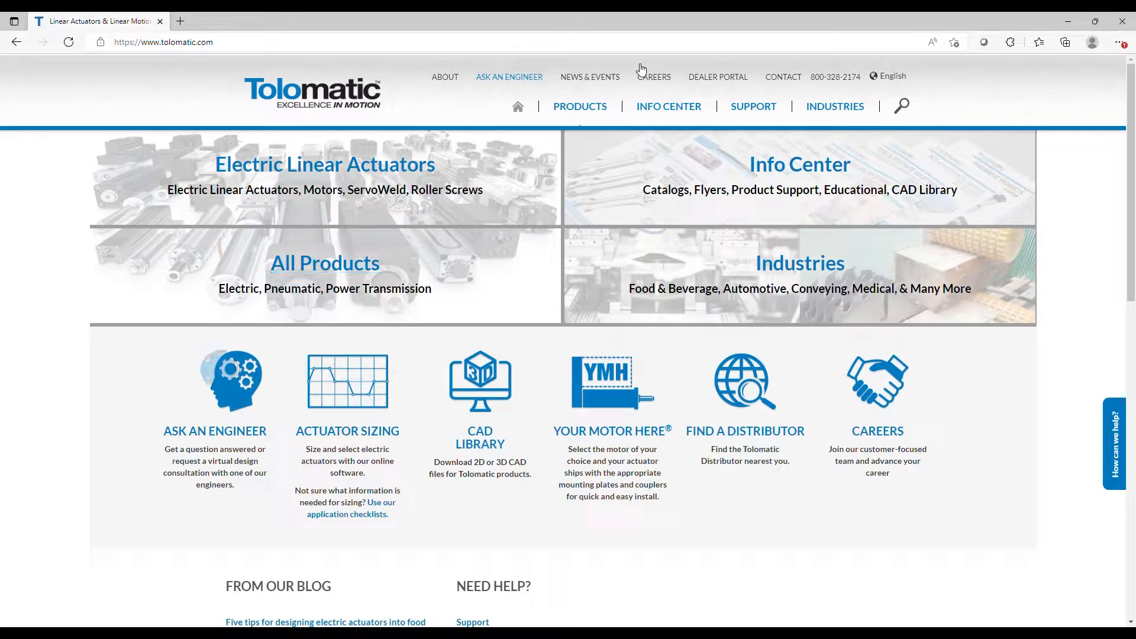
Step: Switch to Tolomatic's SizeIt electric actuator sizing application from the manufacturer's site
{"action": "mouse_move", "coordinate": [770, 109]}
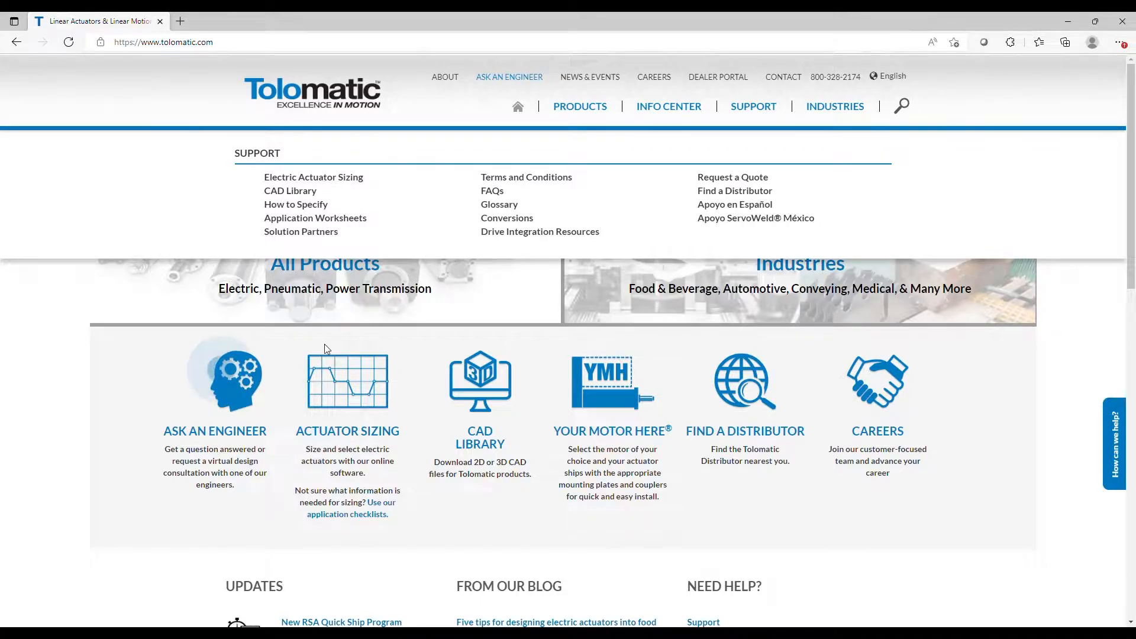
{"action": "left_click", "coordinate": [340, 431]}
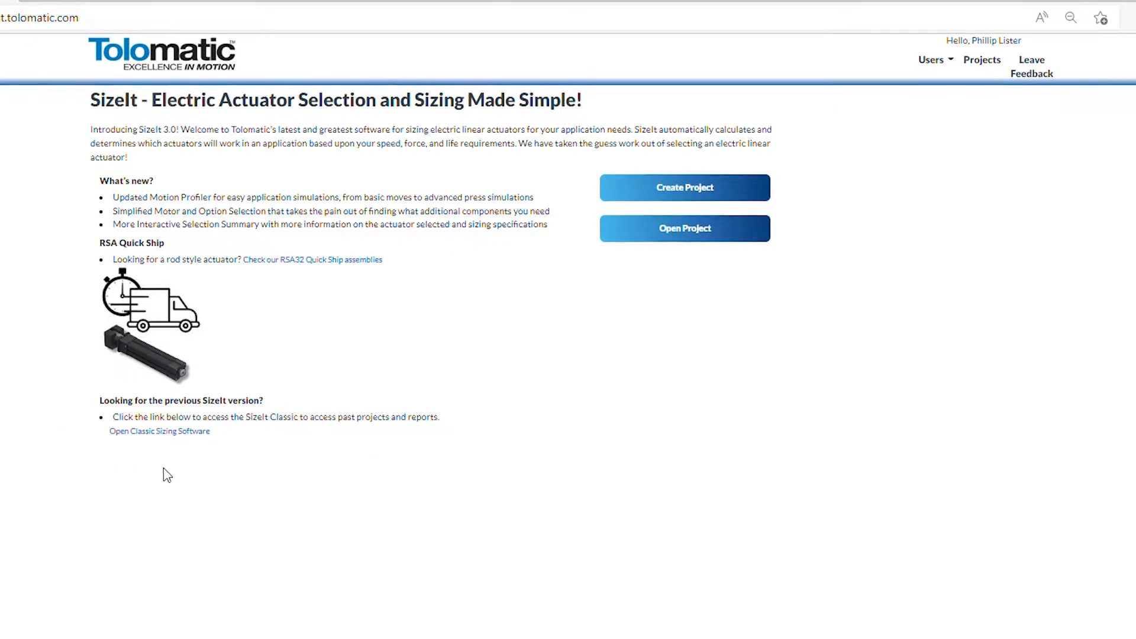
{"action": "left_click", "coordinate": [173, 434]}
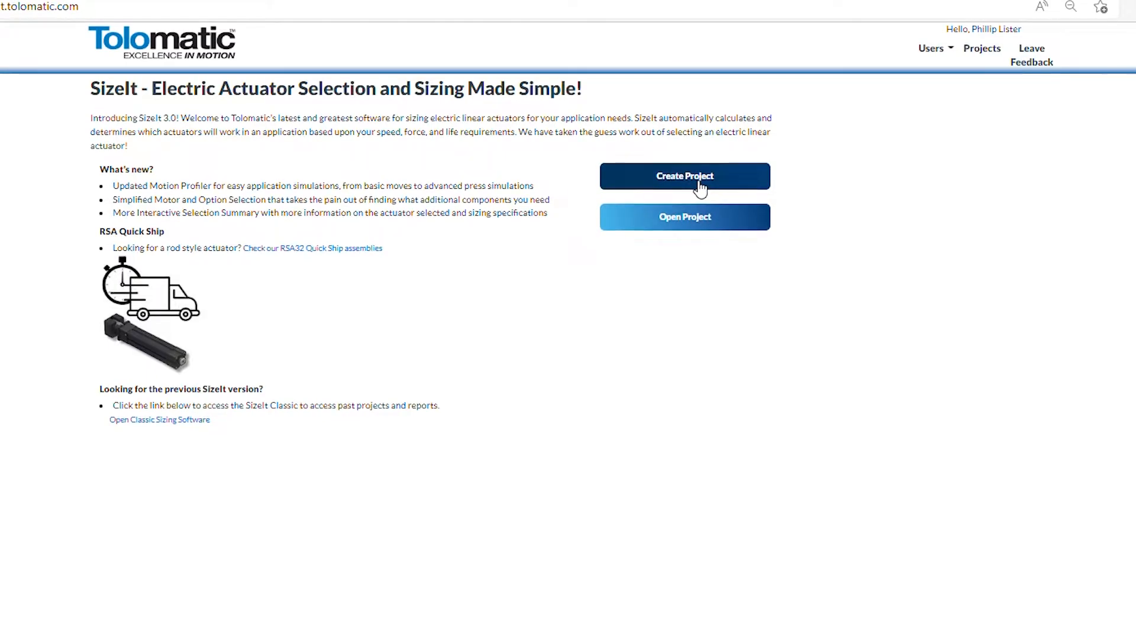
Step: Open the project library and look through the list of all existing projects
{"action": "left_click", "coordinate": [699, 228]}
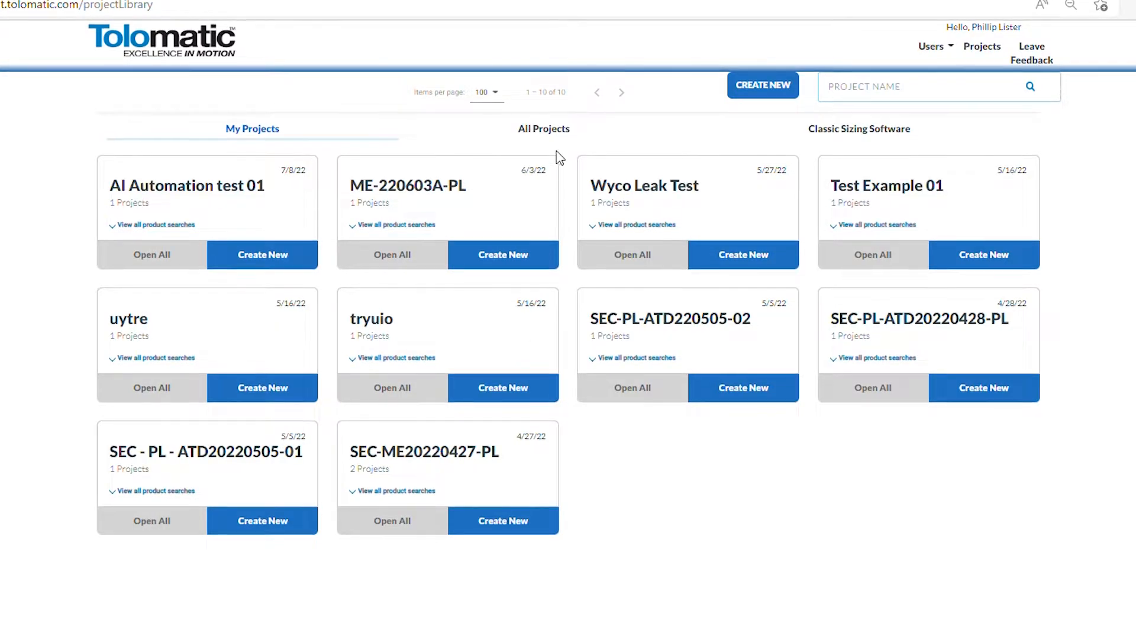
{"action": "left_click", "coordinate": [558, 135]}
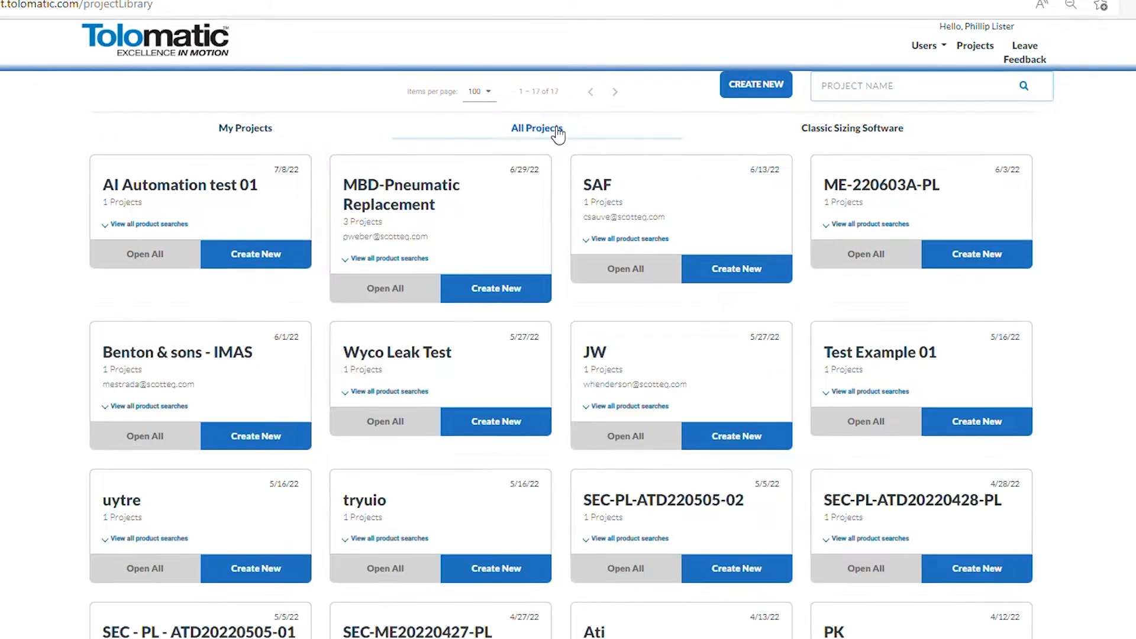
{"action": "scroll", "coordinate": [499, 533], "scroll_direction": "down", "scroll_amount": 2}
{"action": "scroll", "coordinate": [496, 546], "scroll_direction": "up", "scroll_amount": 2}
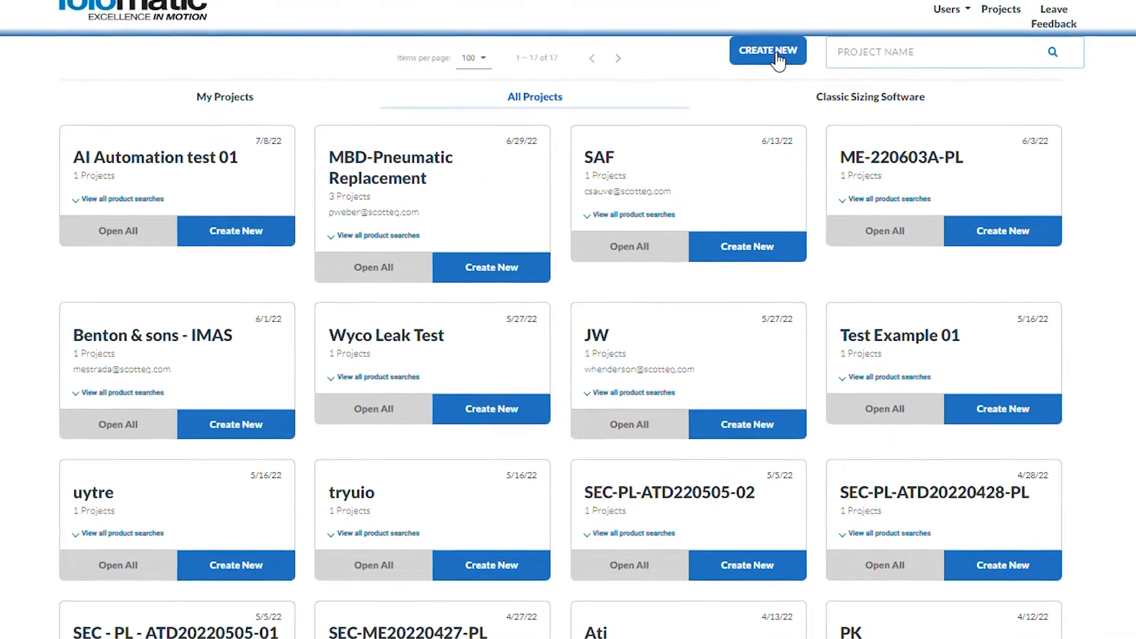
Step: Create a new project named "SEC Test" with the description "Yabba Dabba Doo"
{"action": "left_click", "coordinate": [765, 92]}
{"action": "left_click", "coordinate": [507, 240]}
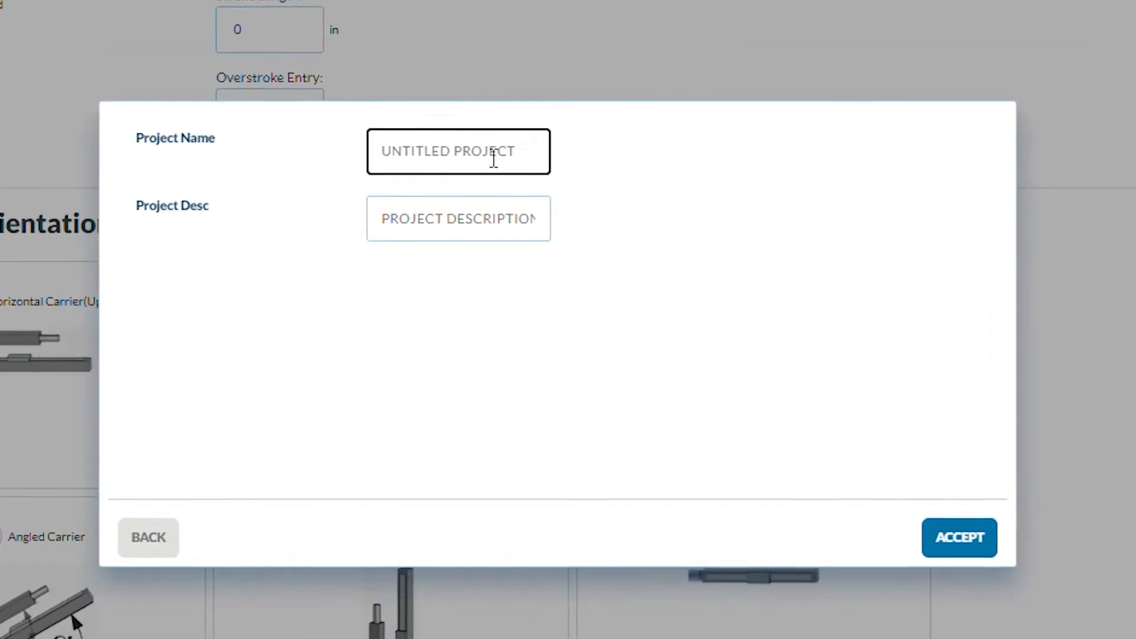
{"action": "type", "text": "SEC Test"}
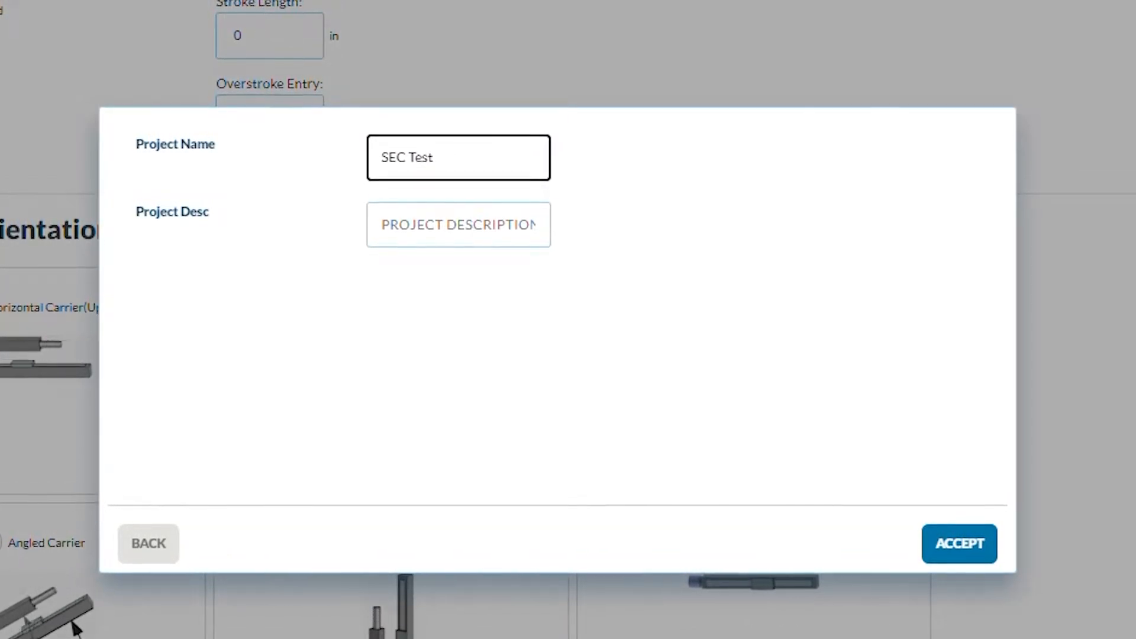
{"action": "left_click", "coordinate": [449, 241]}
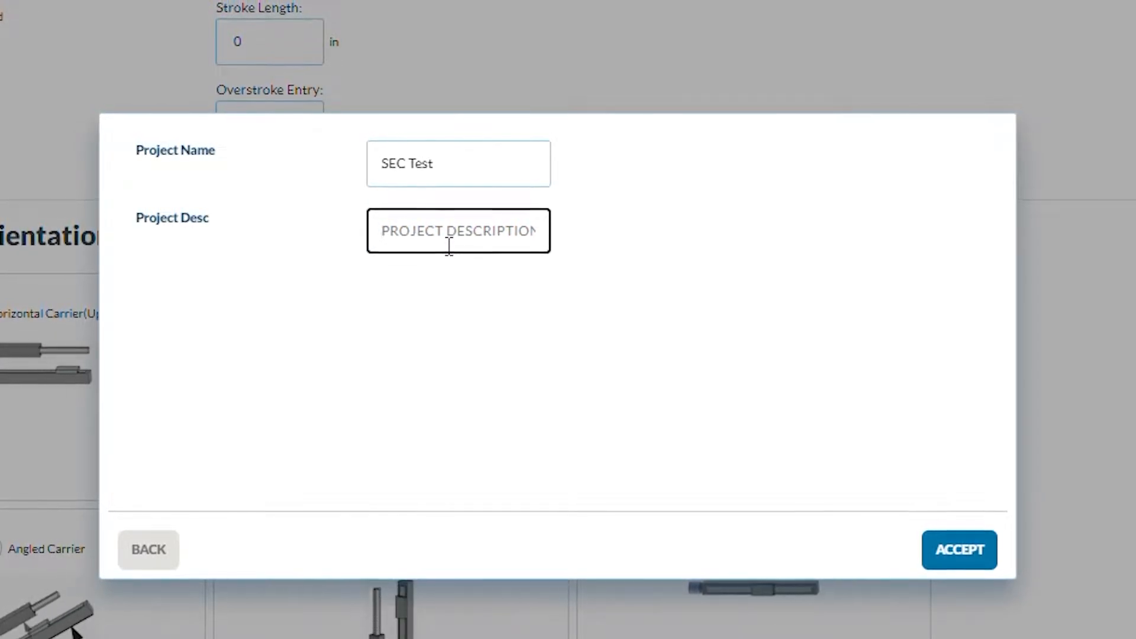
{"action": "type", "text": "Yabba Da"}
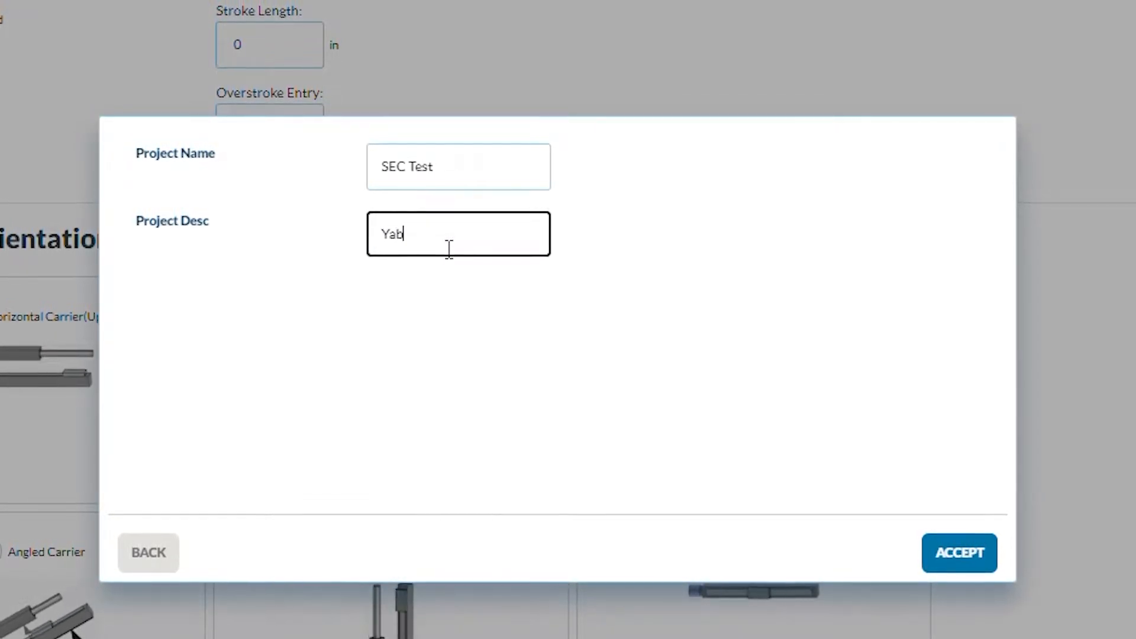
{"action": "type", "text": "bba Doo"}
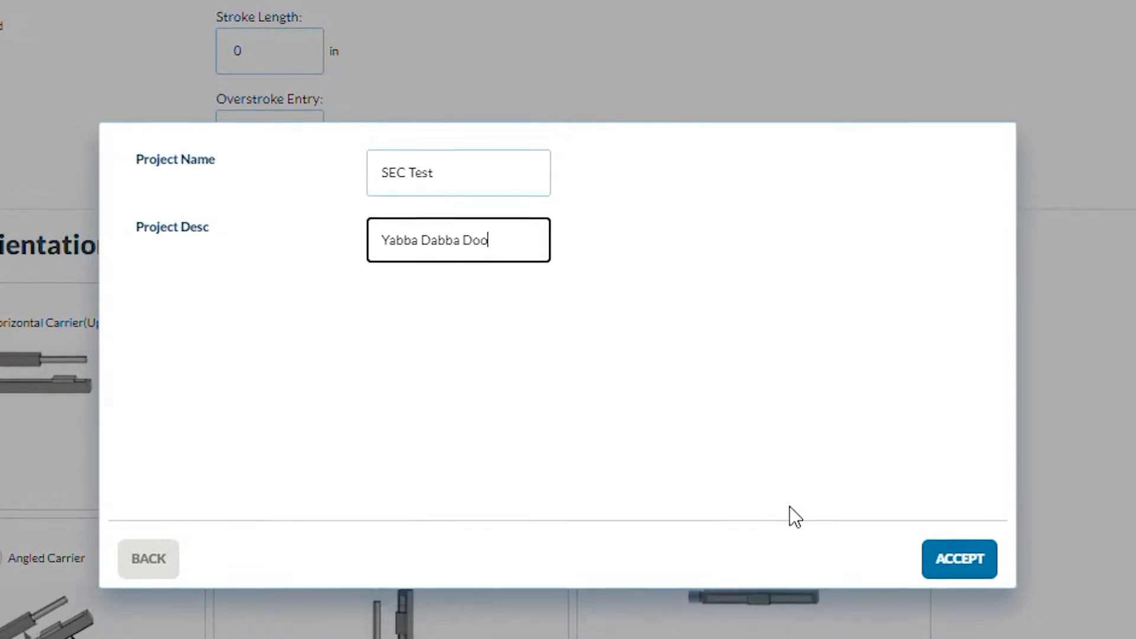
{"action": "left_click", "coordinate": [972, 565]}
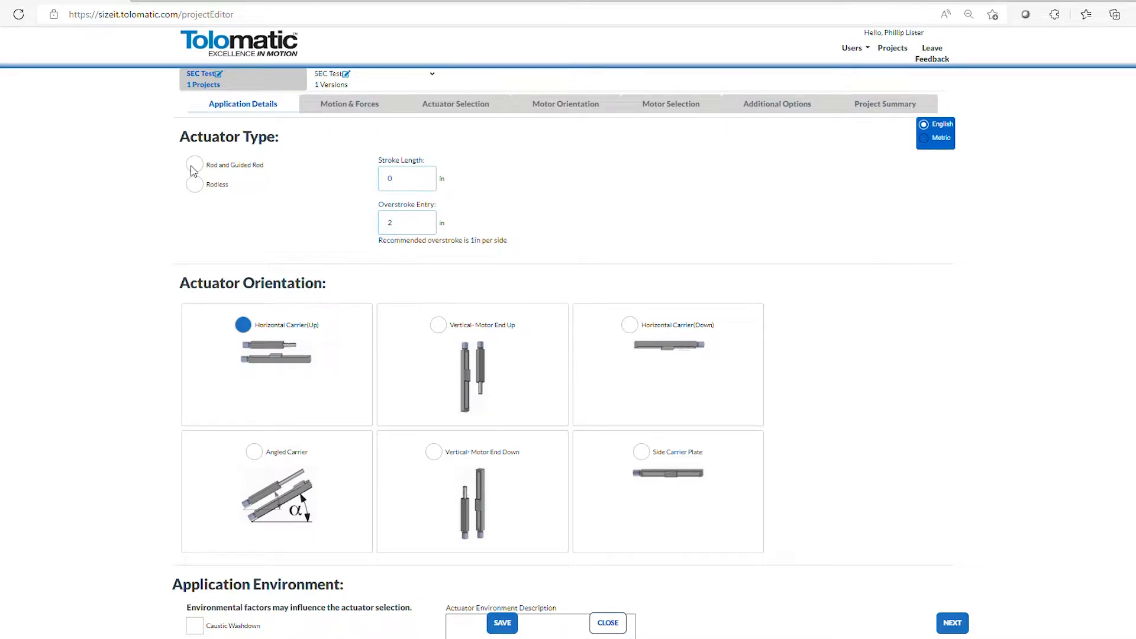
Step: Define a rod and guided rod actuator with 12 in stroke and 2 in overstroke, and proceed to Motion & Forces
{"action": "left_click", "coordinate": [194, 166]}
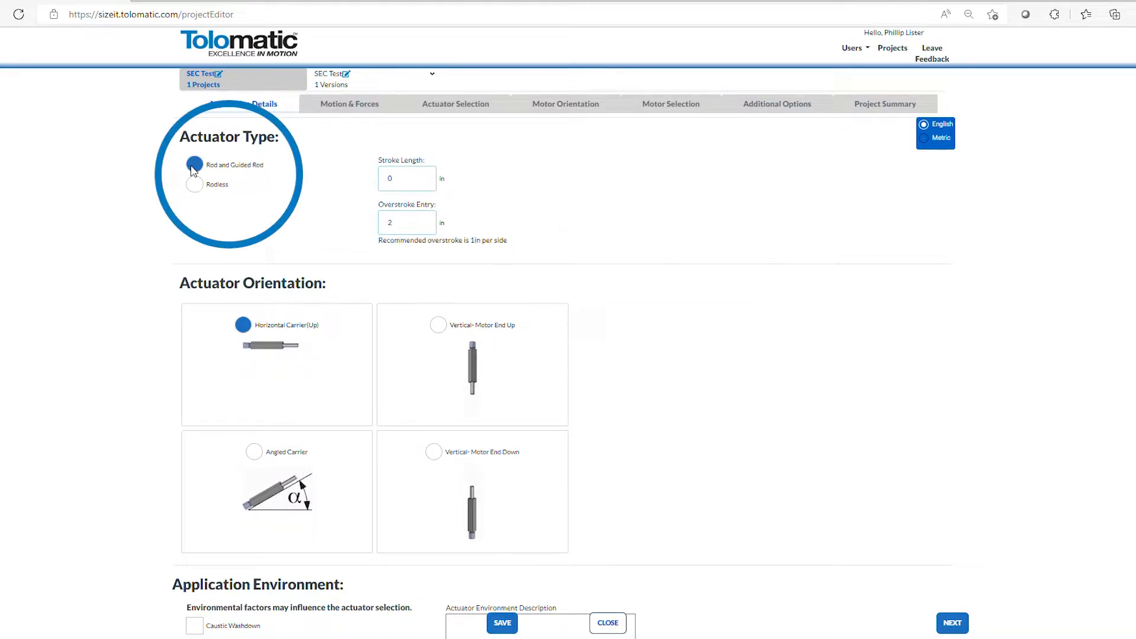
{"action": "left_click", "coordinate": [424, 176]}
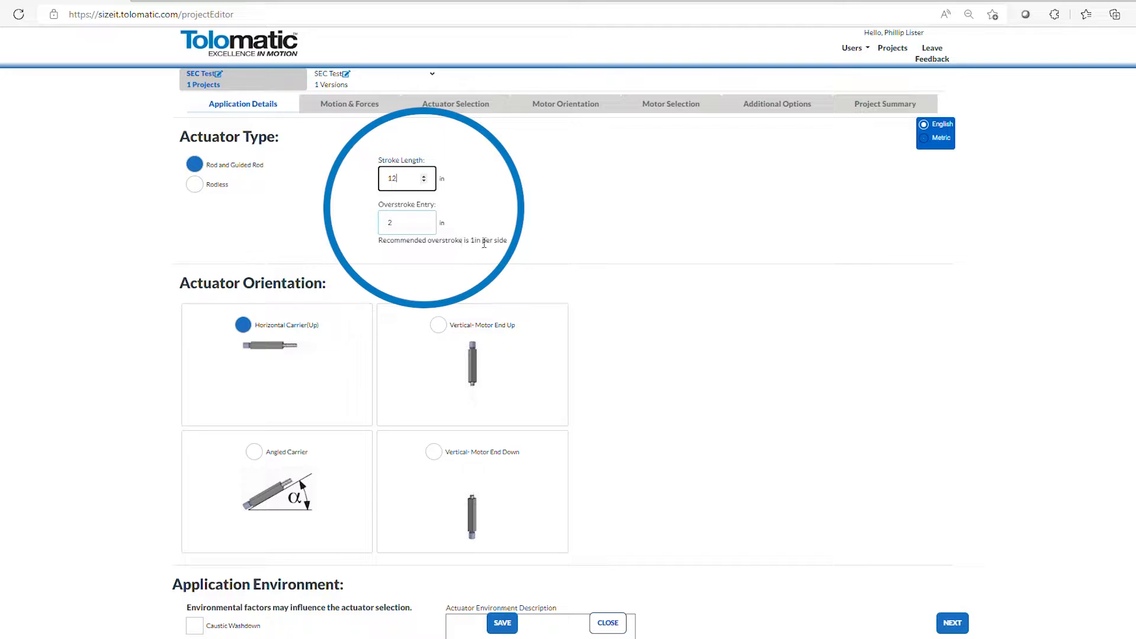
{"action": "left_click", "coordinate": [424, 226]}
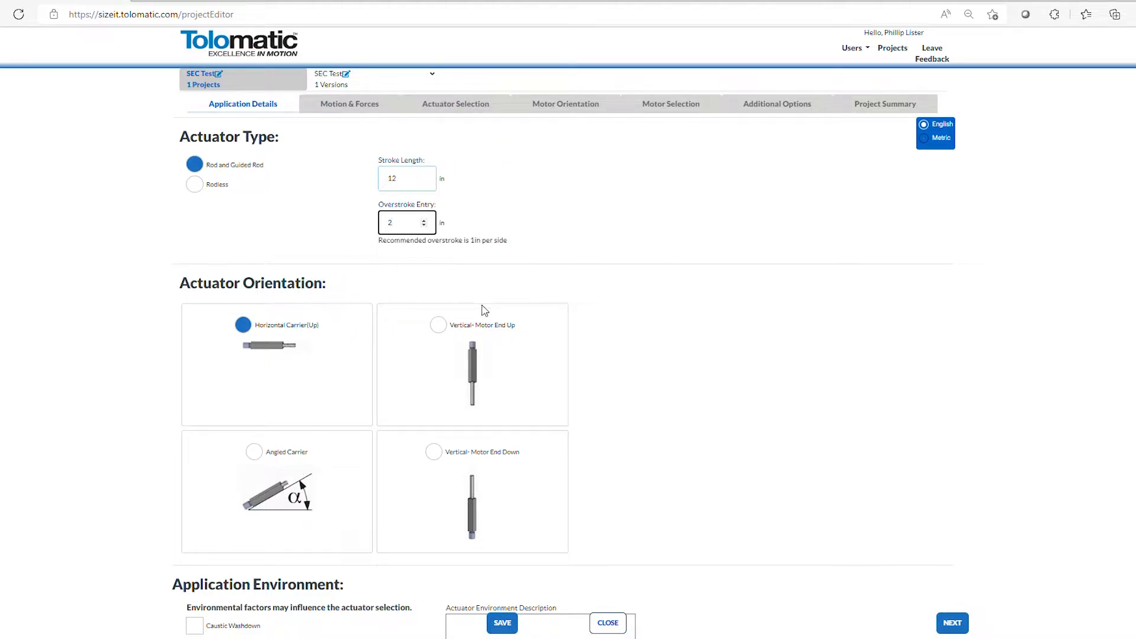
{"action": "scroll", "coordinate": [281, 271], "scroll_direction": "down", "scroll_amount": 2}
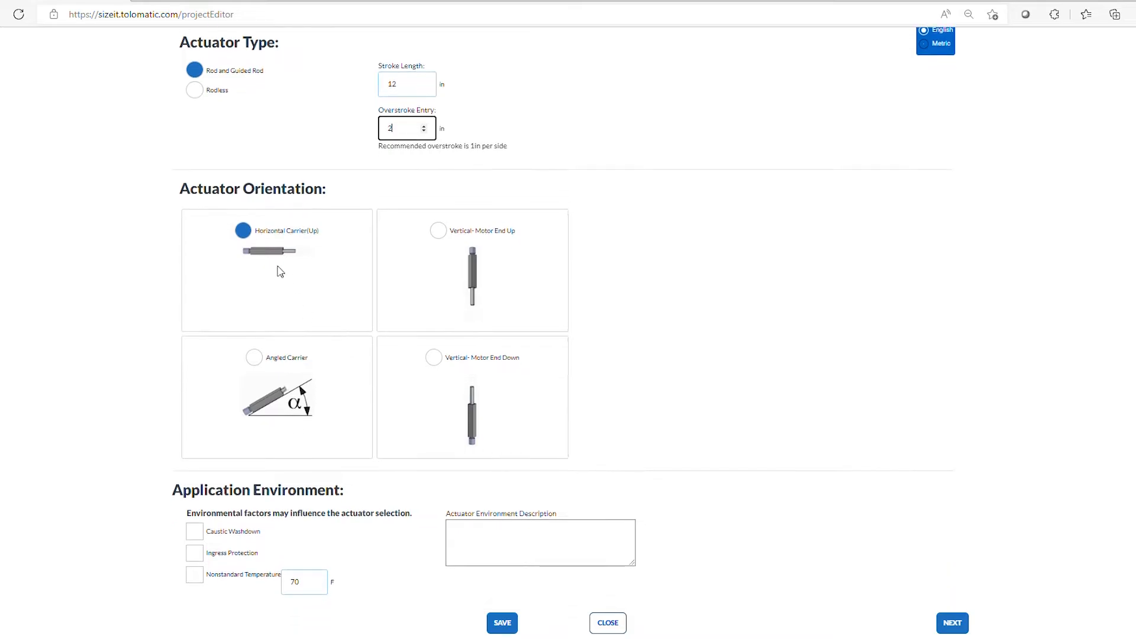
{"action": "scroll", "coordinate": [466, 314], "scroll_direction": "down", "scroll_amount": 1}
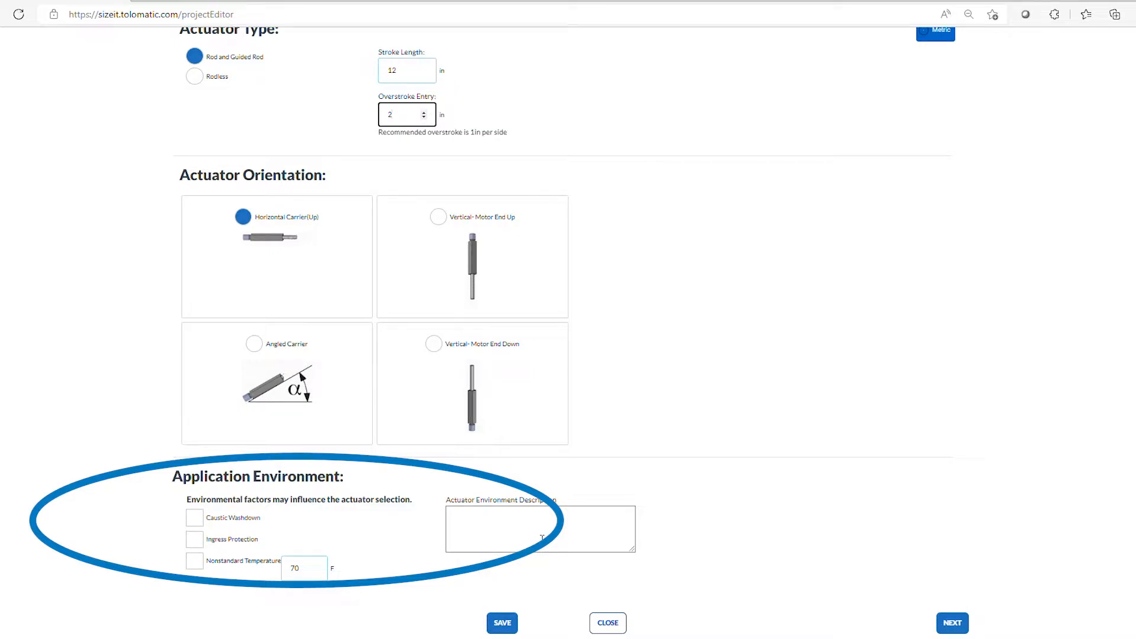
{"action": "left_click", "coordinate": [950, 623]}
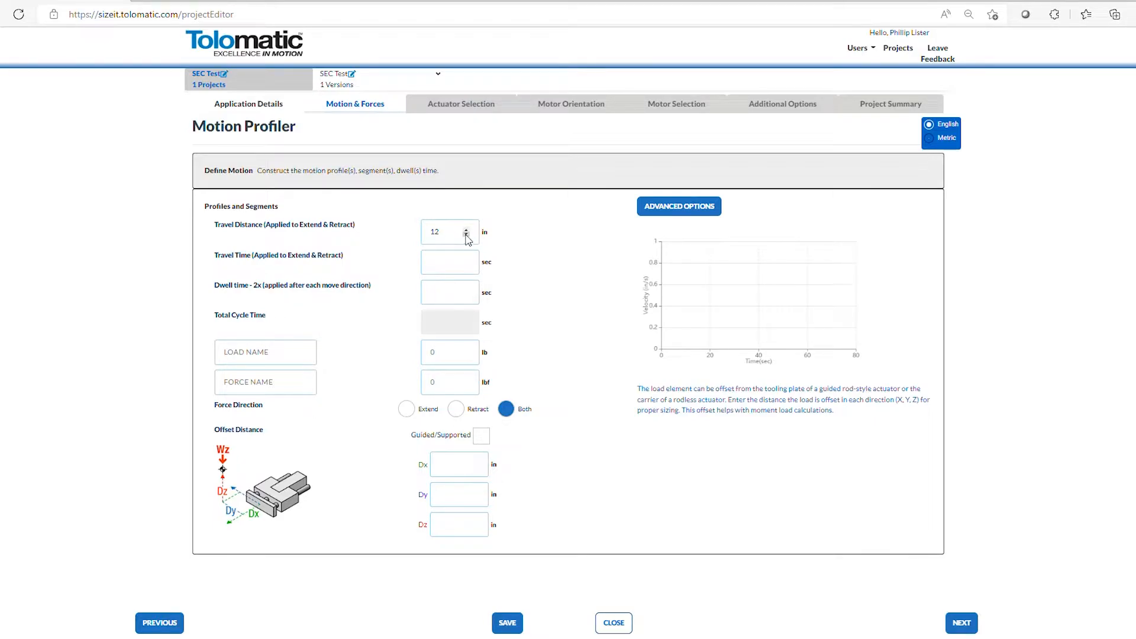
Step: Set the motion profile's travel time to 1 sec and its dwell time to 3 sec
{"action": "left_click", "coordinate": [469, 264]}
{"action": "type", "text": "1"}
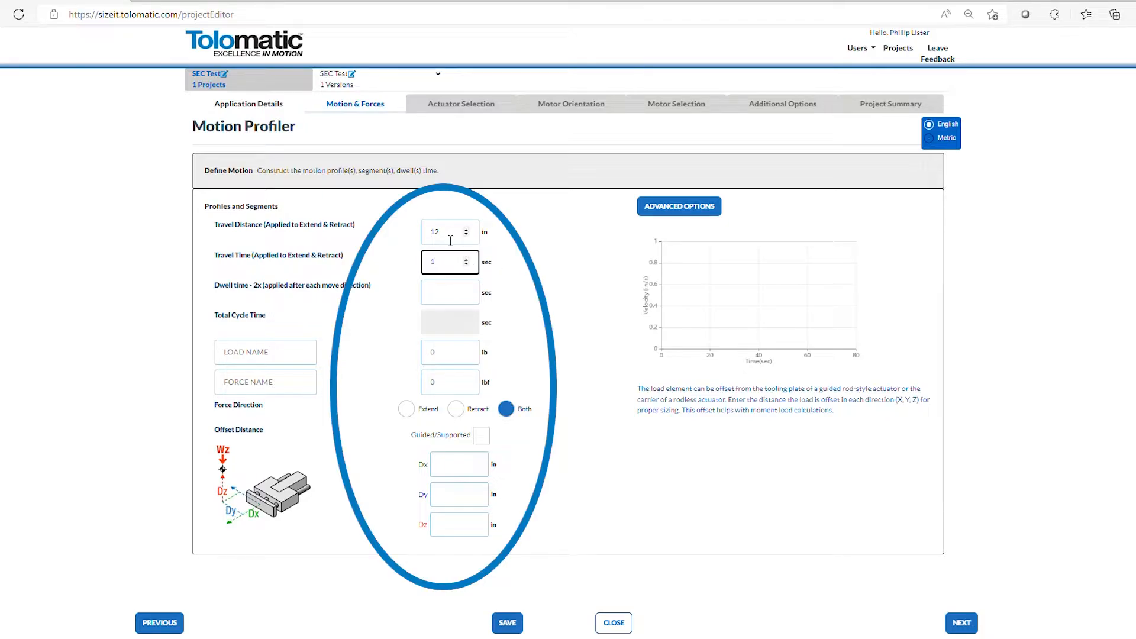
{"action": "left_click", "coordinate": [466, 292]}
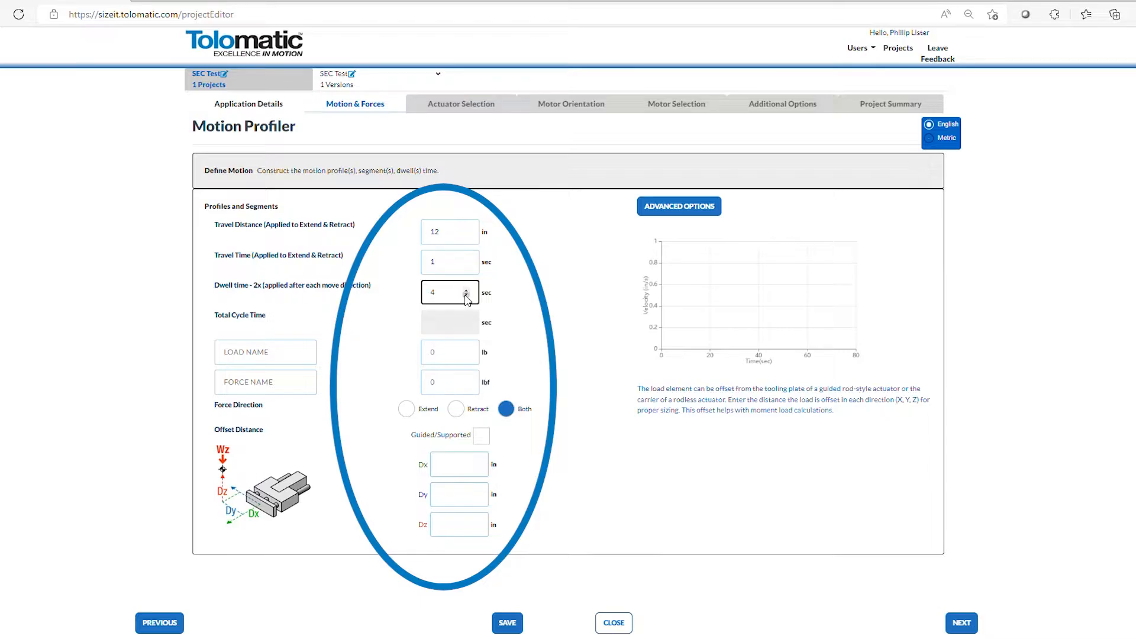
{"action": "left_click", "coordinate": [463, 323]}
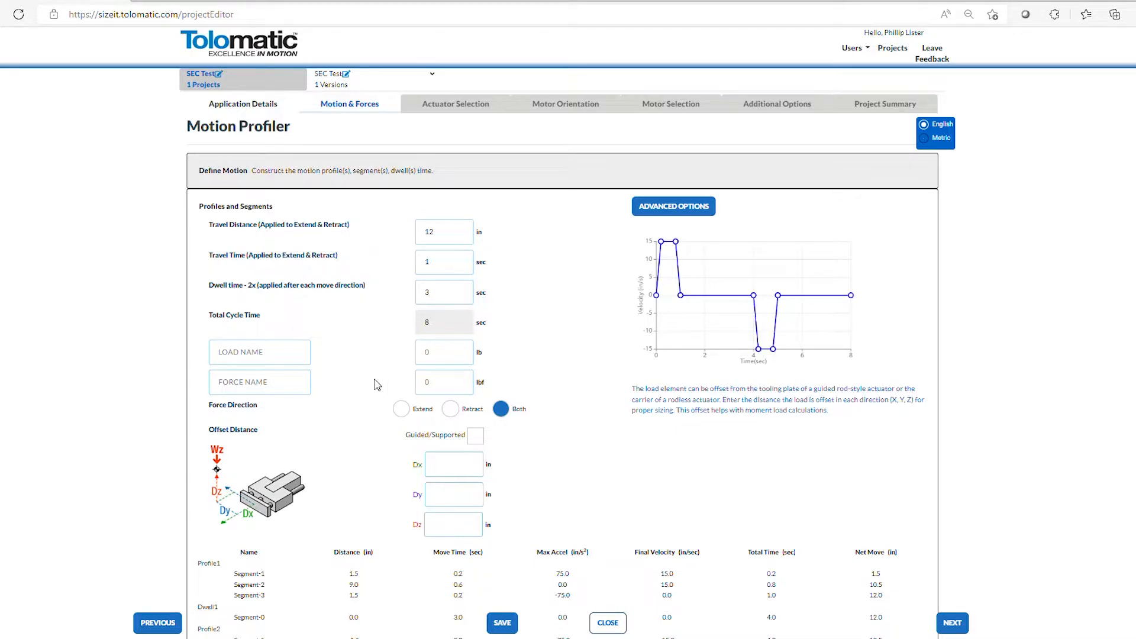
Step: Enter a 1 lb load and a 5 lbf force applied in the Extend direction only
{"action": "left_click", "coordinate": [294, 363]}
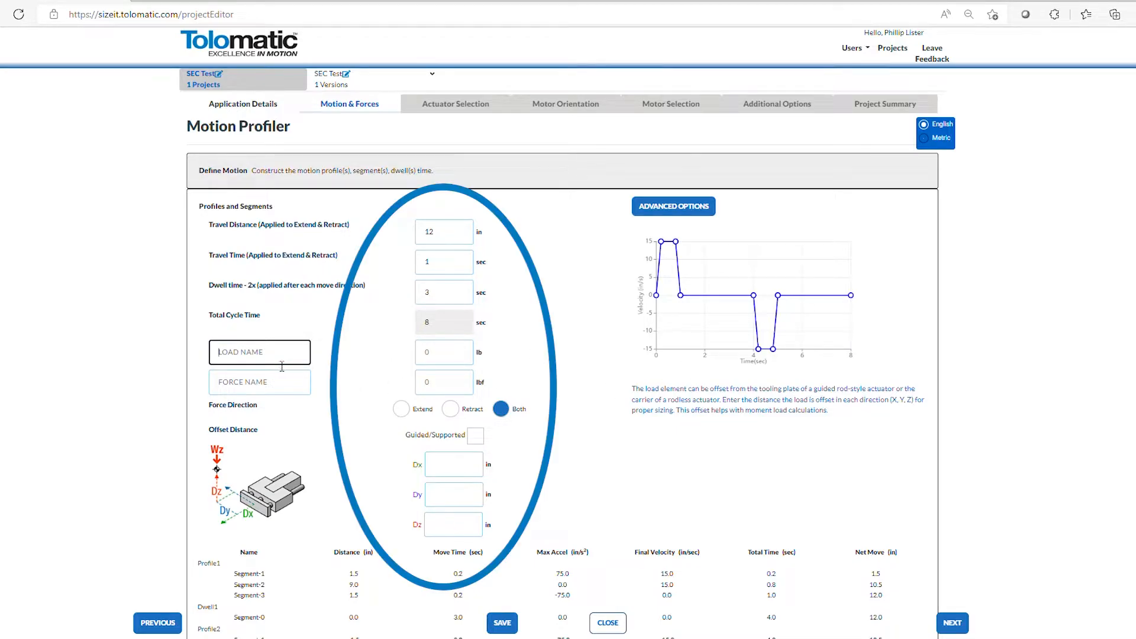
{"action": "left_click", "coordinate": [460, 350]}
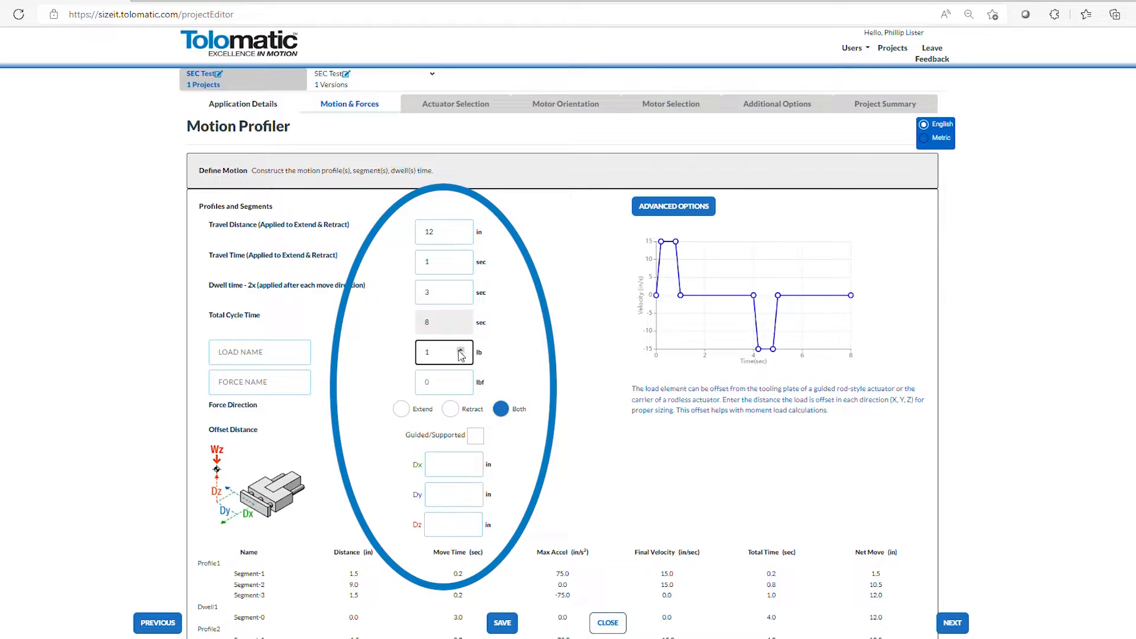
{"action": "double_click", "coordinate": [461, 380]}
{"action": "left_click", "coordinate": [402, 415]}
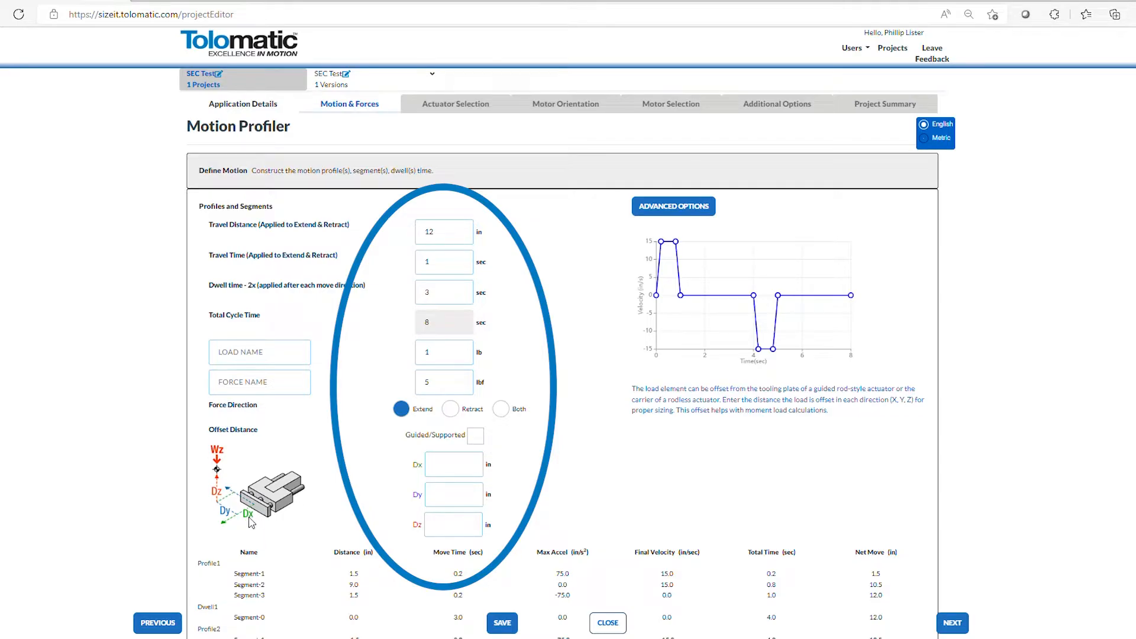
Step: Set the load's Dx offset distance to 2 in and mark the load as guided/supported
{"action": "left_click", "coordinate": [471, 468]}
{"action": "type", "text": "2"}
{"action": "scroll", "coordinate": [469, 465], "scroll_direction": "down", "scroll_amount": 2}
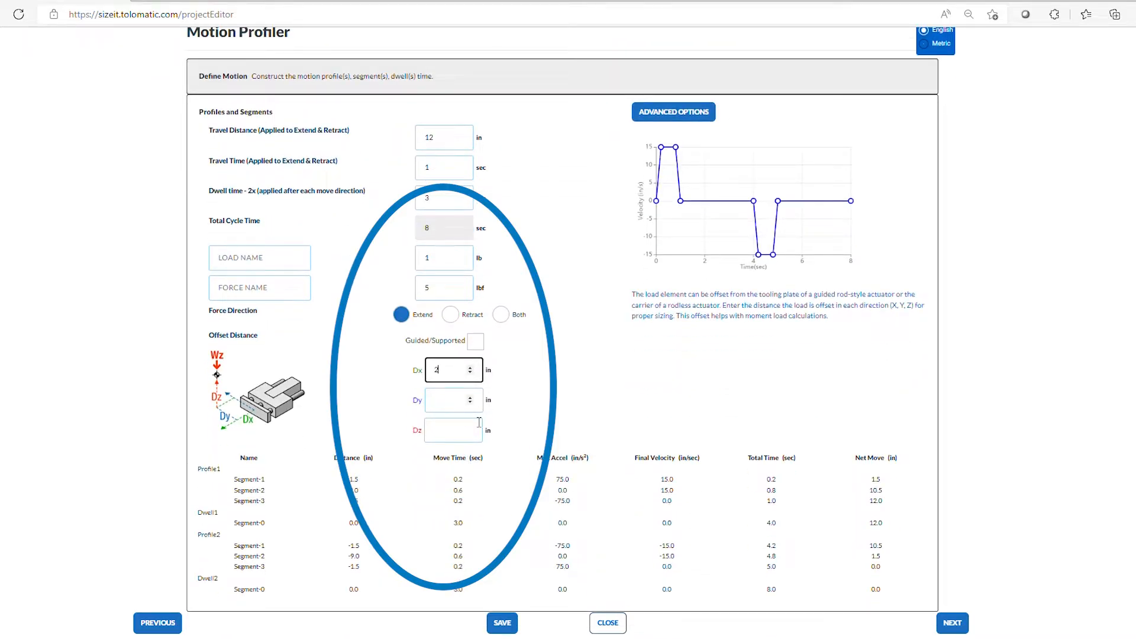
{"action": "scroll", "coordinate": [410, 433], "scroll_direction": "down", "scroll_amount": 1}
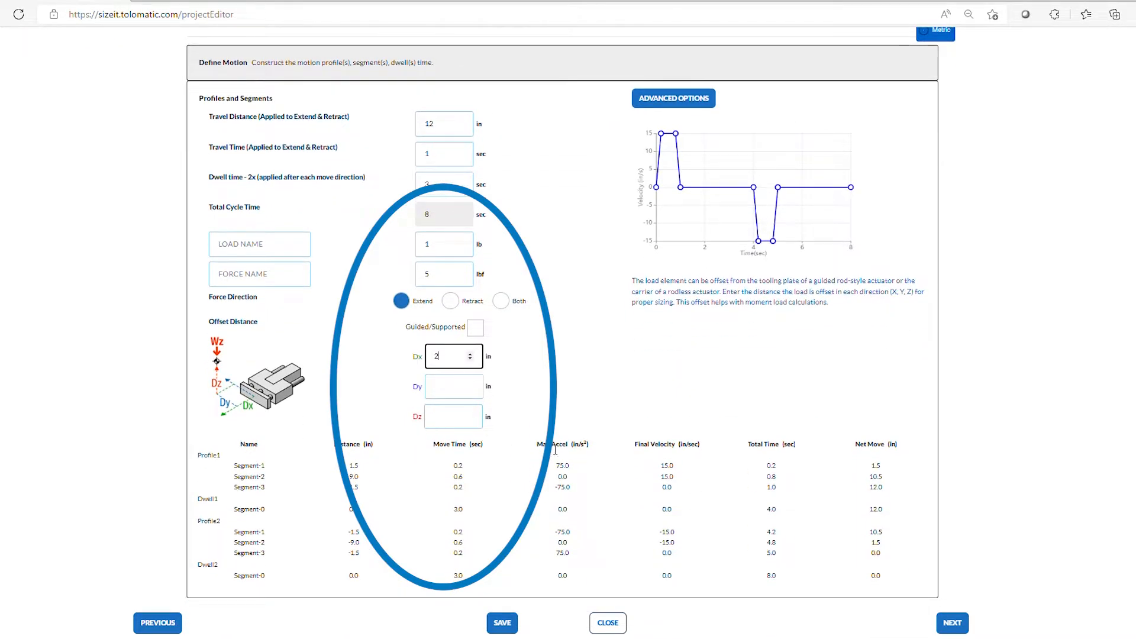
{"action": "left_click", "coordinate": [960, 623]}
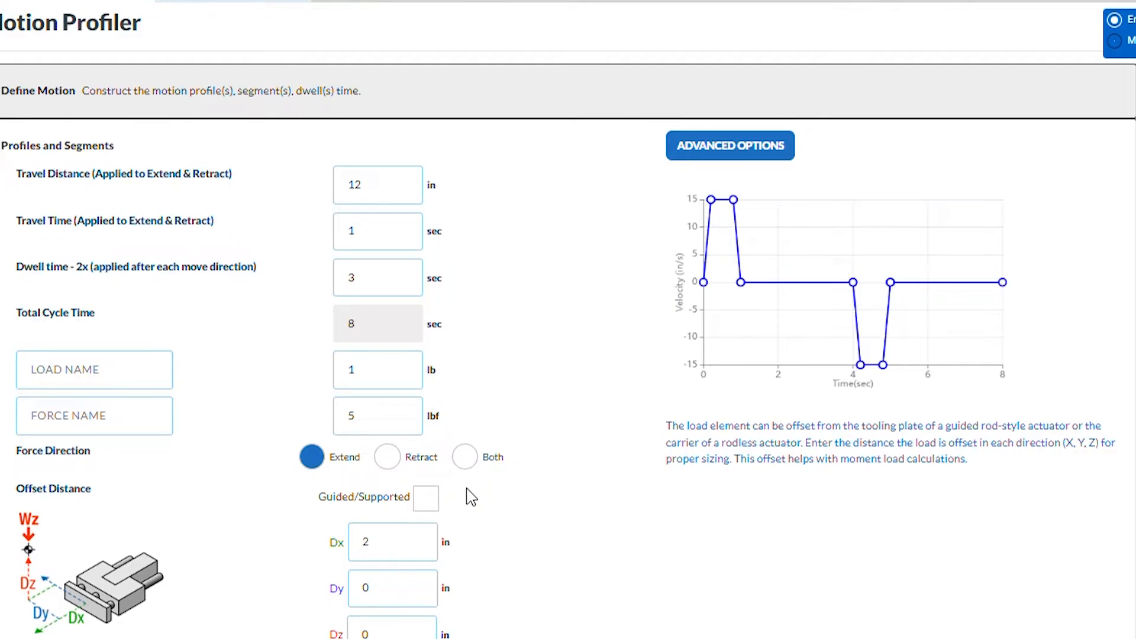
{"action": "left_click", "coordinate": [427, 506]}
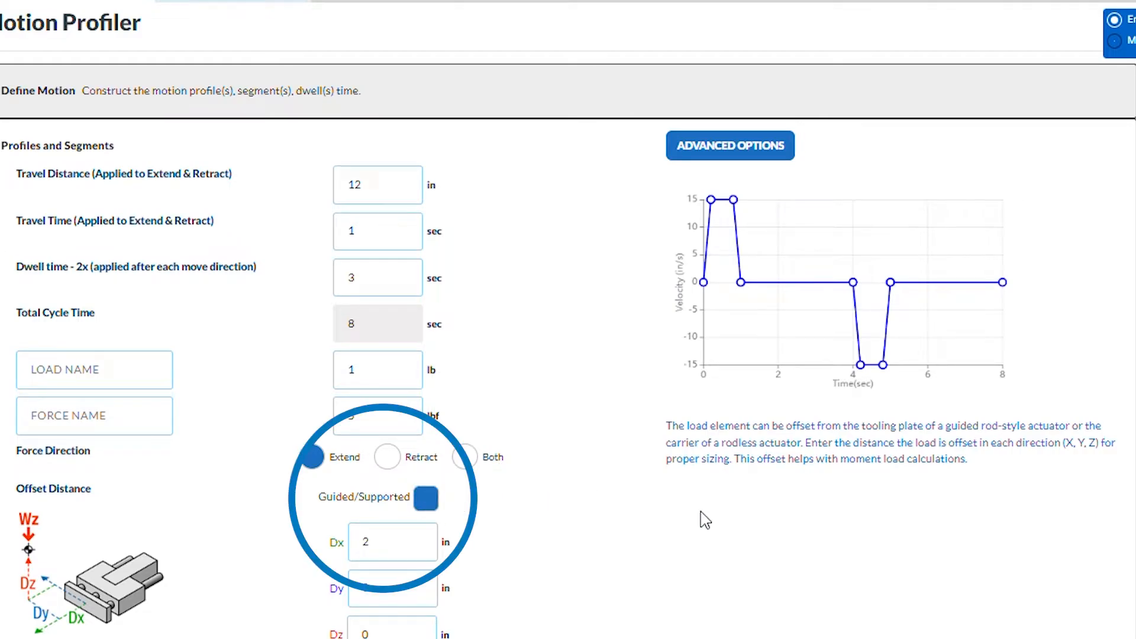
Step: Open the ERD family in the actuator selection, expand its passing ball screws and select the ERD20 BNM10 ST1
{"action": "scroll", "coordinate": [707, 518], "scroll_direction": "down", "scroll_amount": 3}
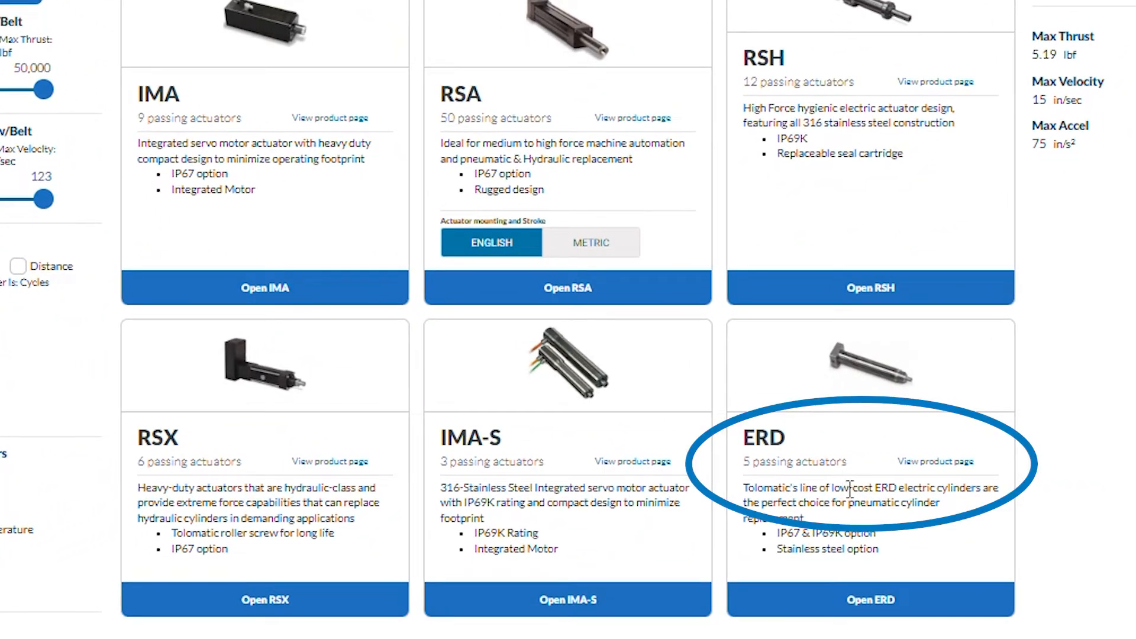
{"action": "left_click", "coordinate": [868, 599]}
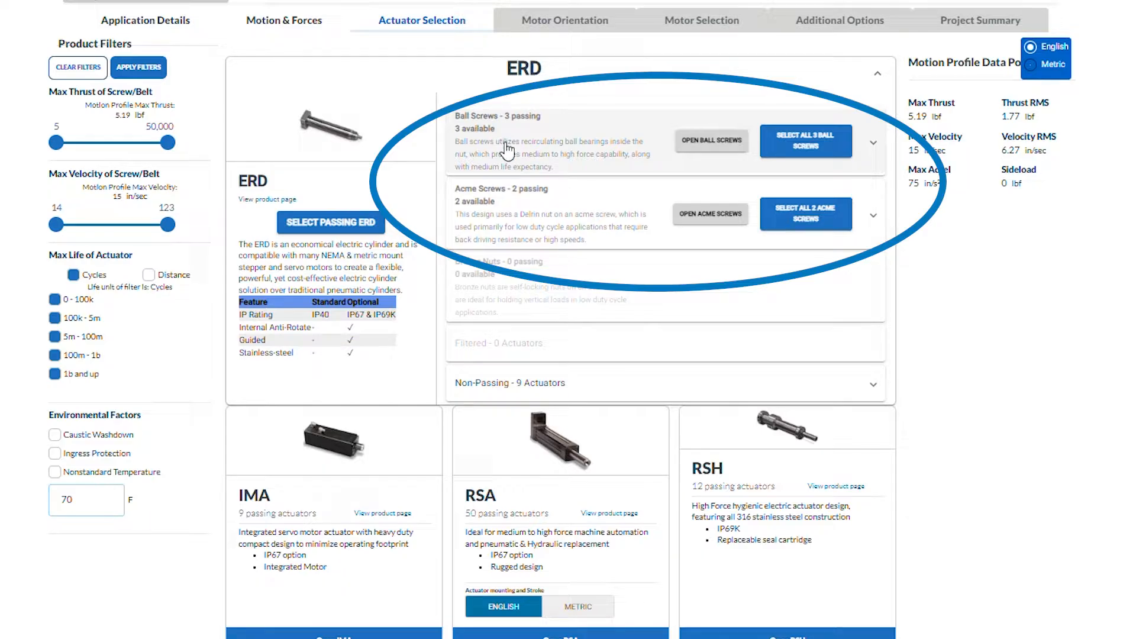
{"action": "left_click", "coordinate": [872, 147]}
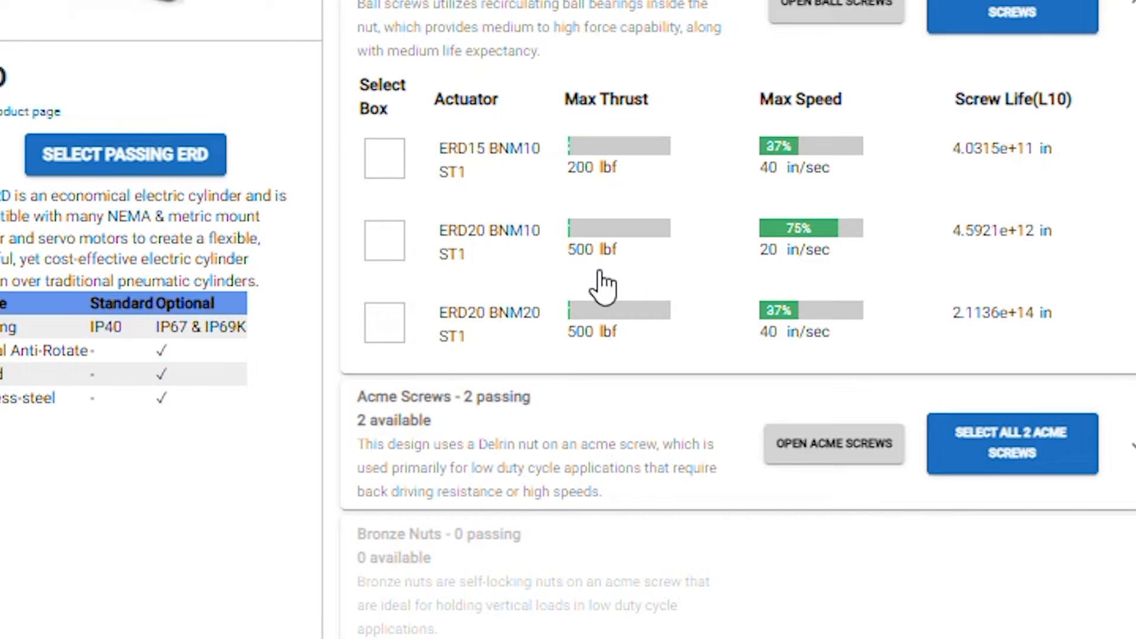
{"action": "left_click", "coordinate": [385, 241]}
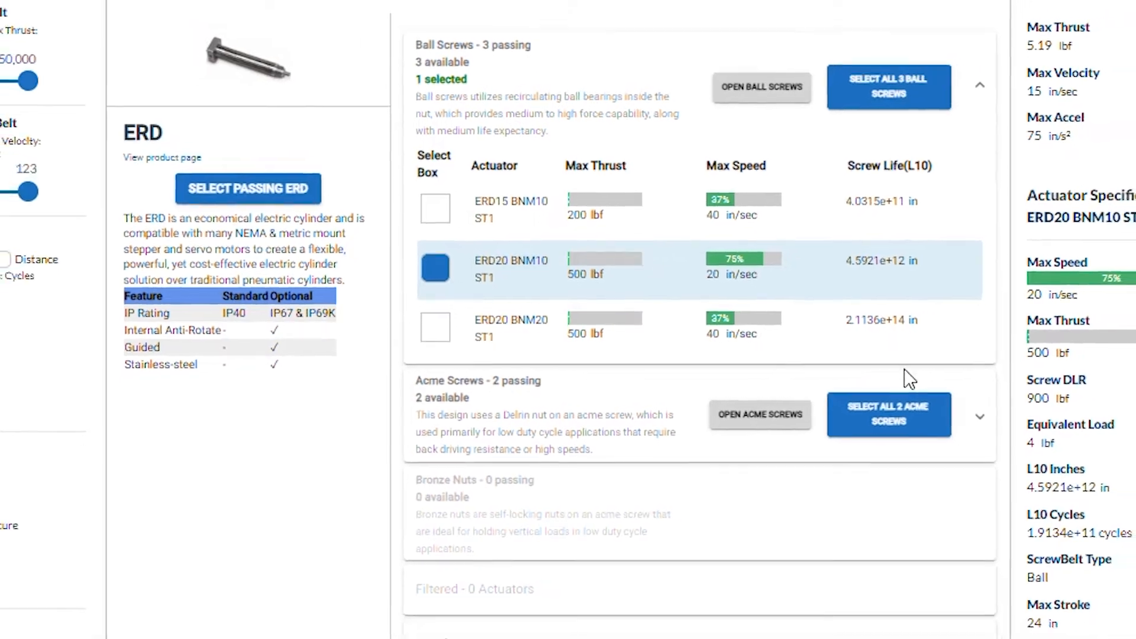
Step: Compare the motor specifications of the ERD20 BNM10 with the LMI 1:1, RP2 2:1 and RP1 1:1 motor mounts
{"action": "scroll", "coordinate": [1018, 402], "scroll_direction": "down", "scroll_amount": 4}
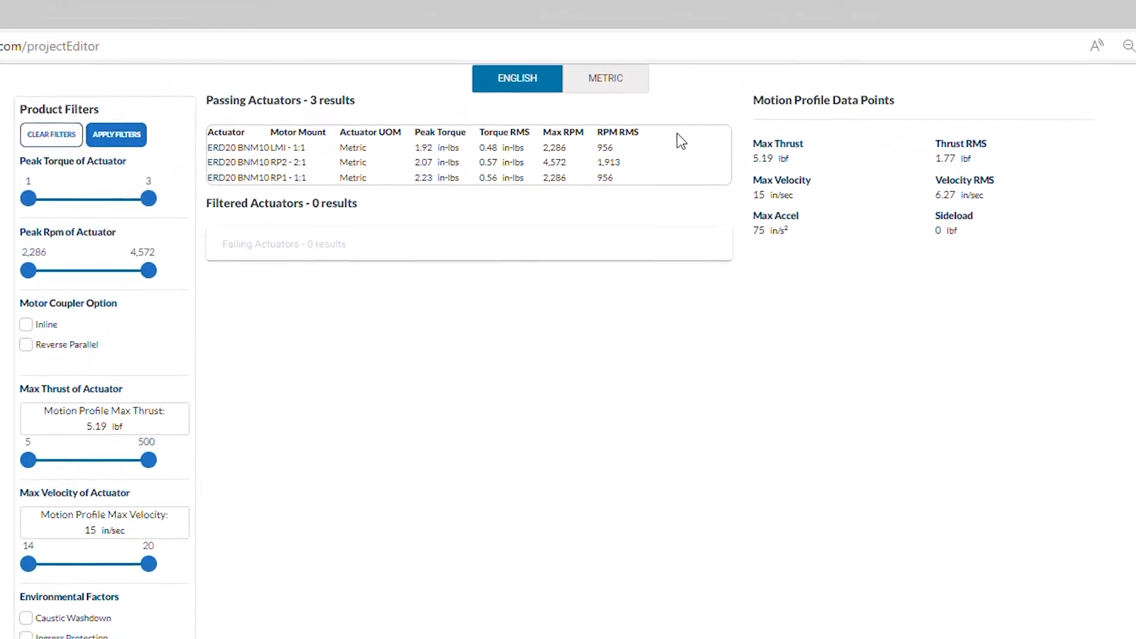
{"action": "scroll", "coordinate": [560, 352], "scroll_direction": "up", "scroll_amount": 2}
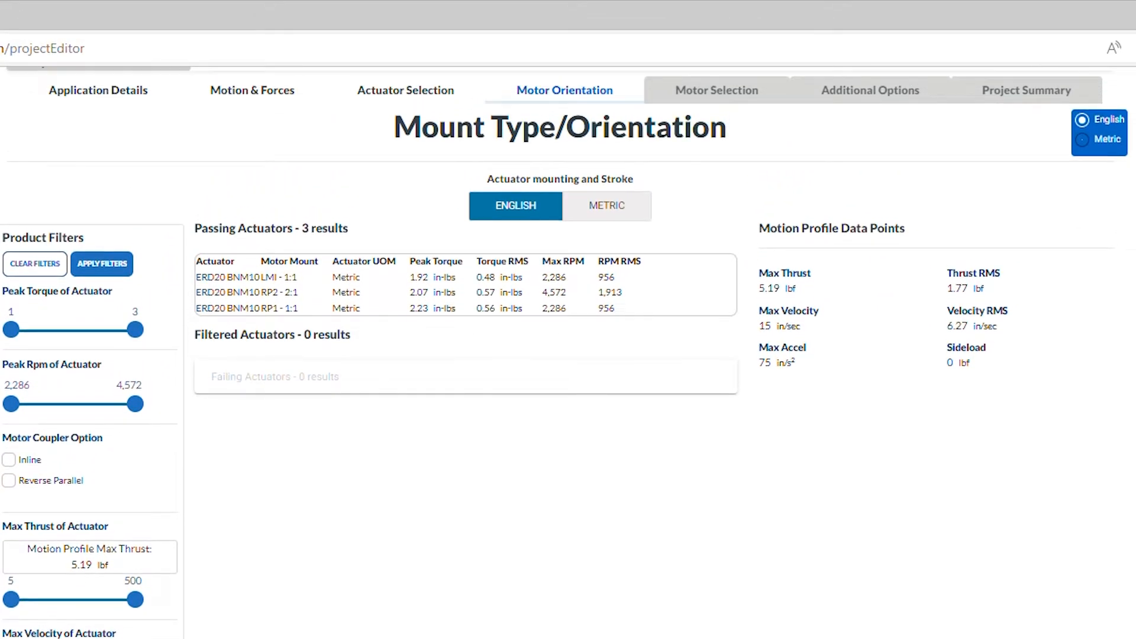
{"action": "left_click", "coordinate": [255, 278]}
{"action": "left_click", "coordinate": [254, 294]}
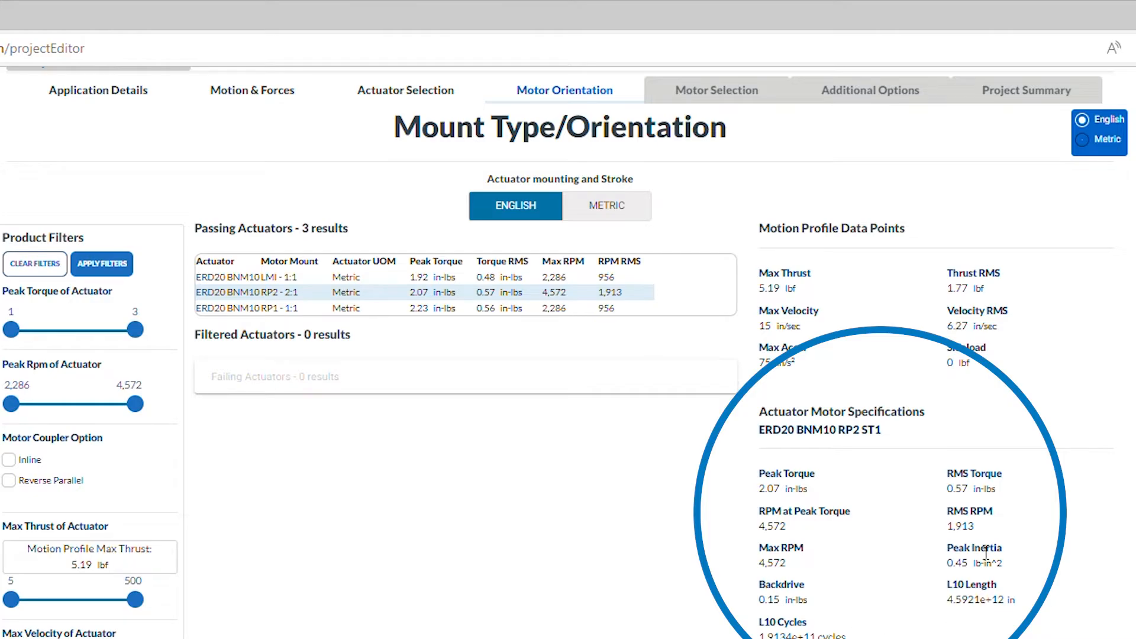
{"action": "left_click", "coordinate": [345, 309]}
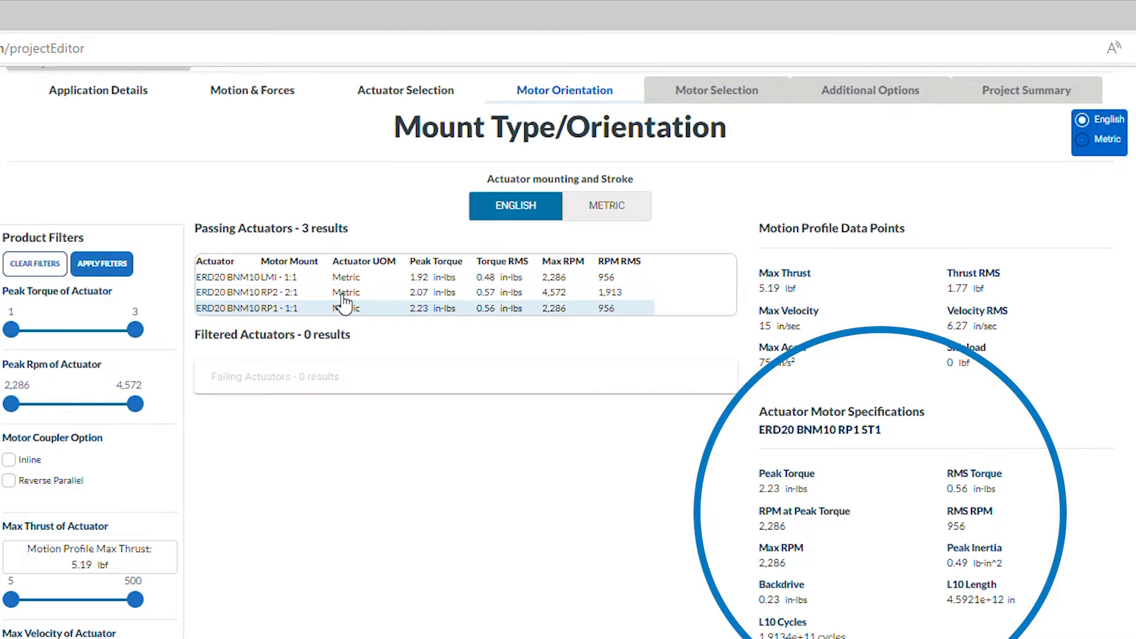
{"action": "left_click", "coordinate": [347, 294]}
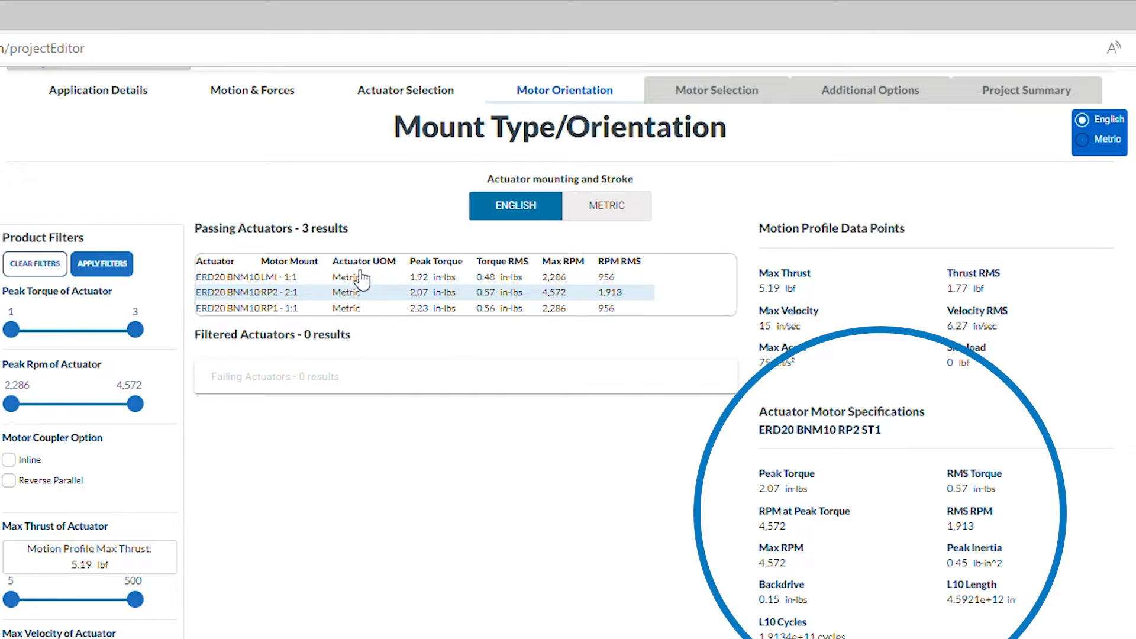
{"action": "left_click", "coordinate": [362, 278]}
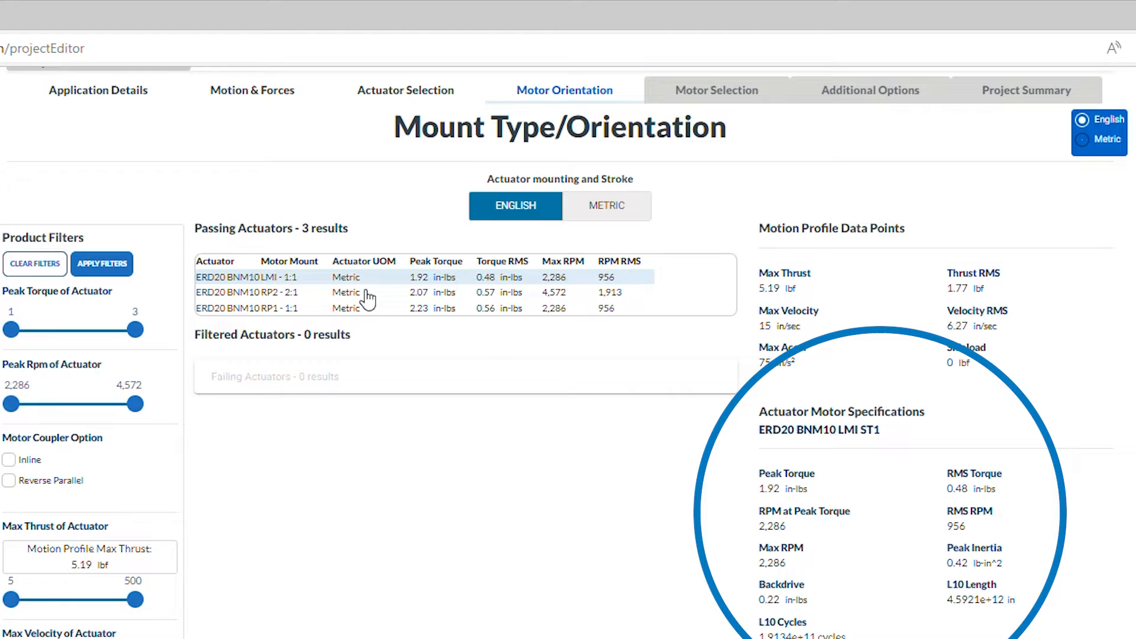
{"action": "left_click", "coordinate": [366, 292]}
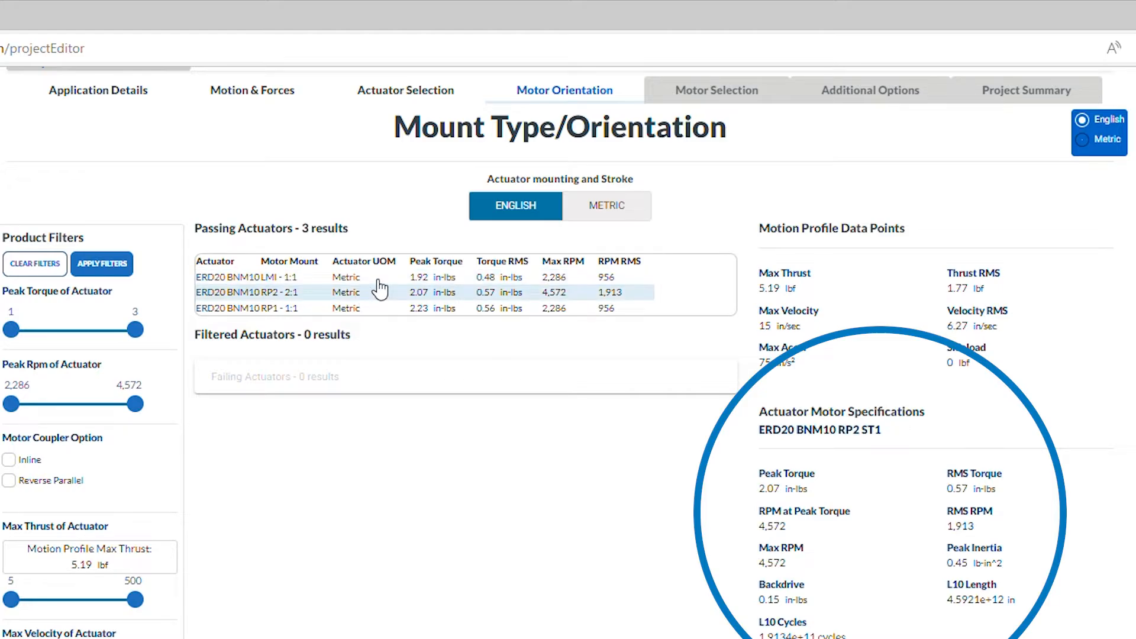
{"action": "left_click", "coordinate": [417, 278]}
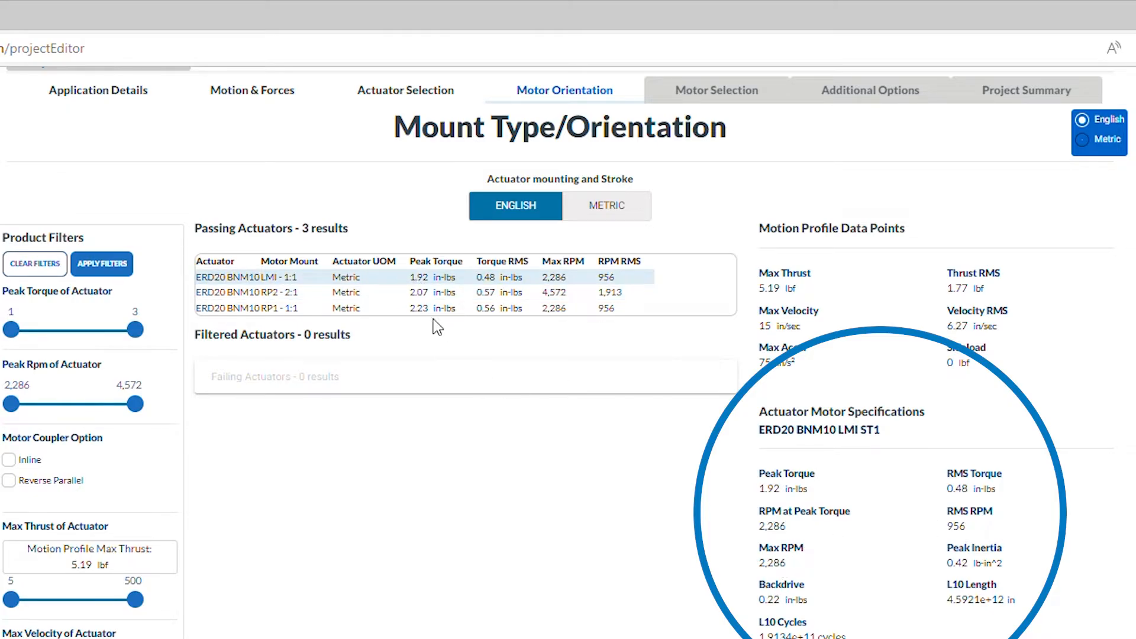
{"action": "left_click", "coordinate": [431, 293]}
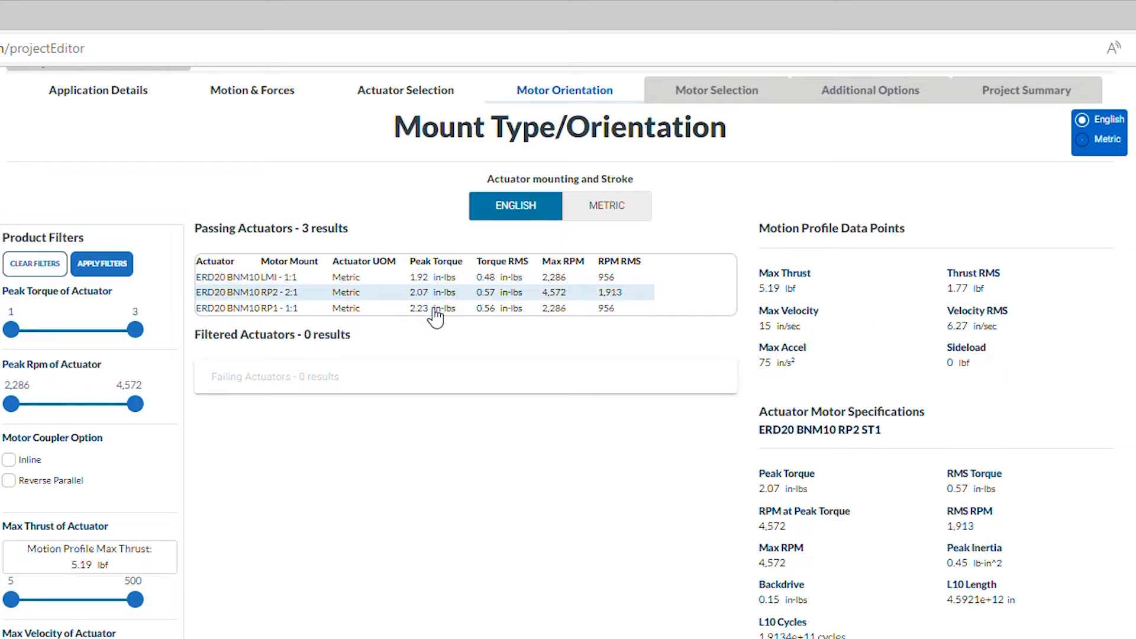
{"action": "left_click", "coordinate": [436, 308]}
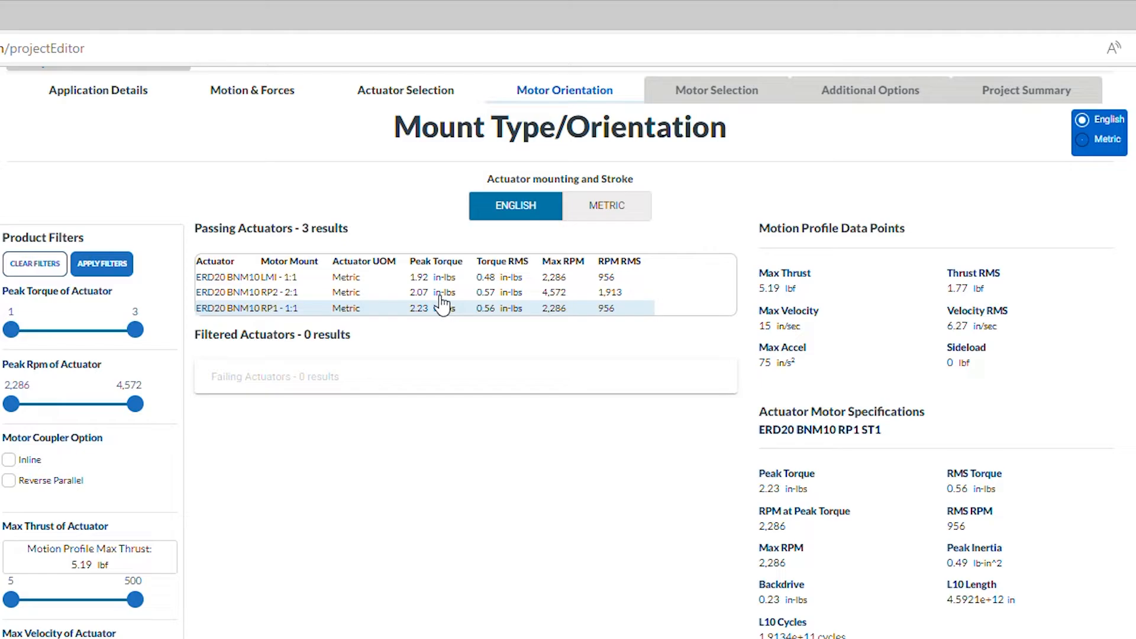
Step: Select the ERD20 BNM10 with the LMI 1:1 motor mount and set its actuator mounting and stroke to Metric
{"action": "left_click", "coordinate": [274, 279]}
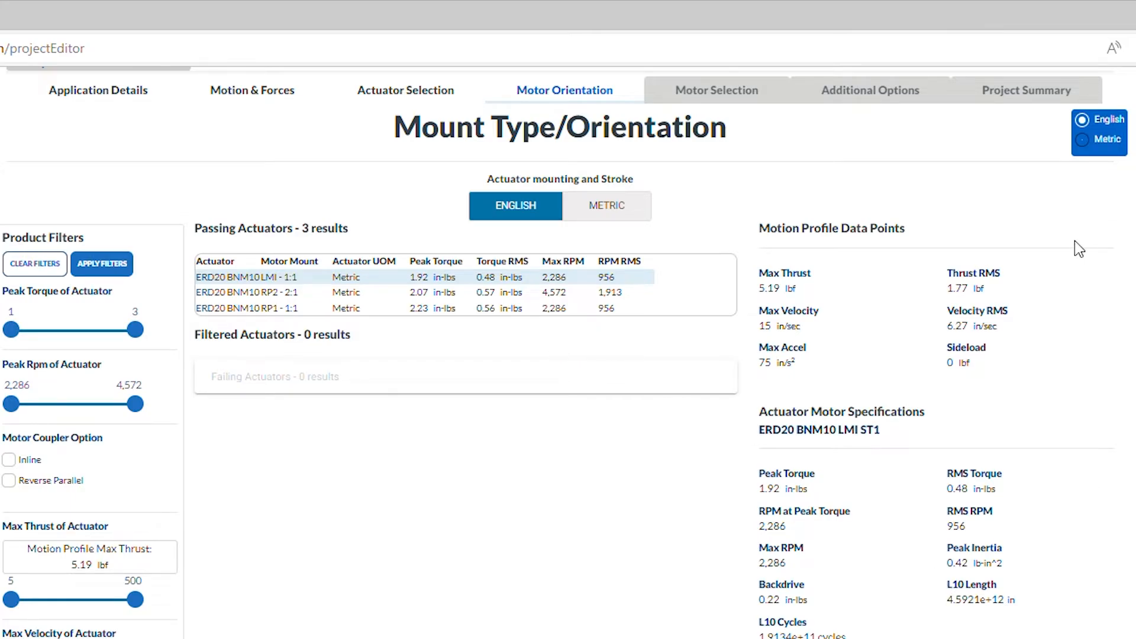
{"action": "left_click", "coordinate": [618, 213]}
{"action": "left_click", "coordinate": [537, 217]}
{"action": "left_click", "coordinate": [629, 210]}
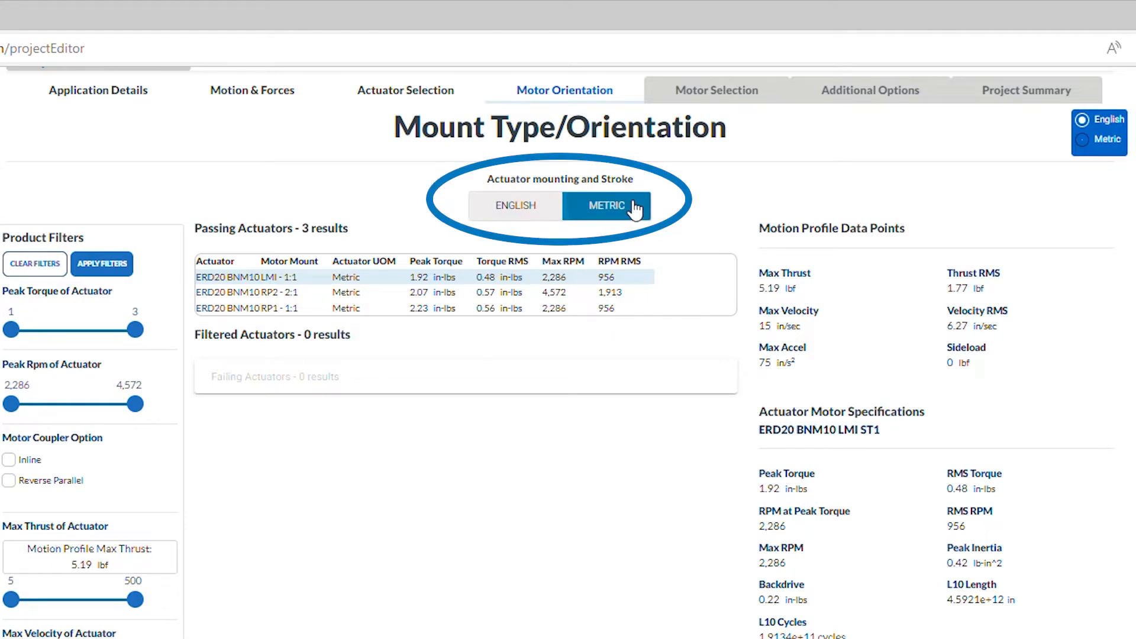
{"action": "left_click", "coordinate": [535, 216]}
{"action": "left_click", "coordinate": [621, 216]}
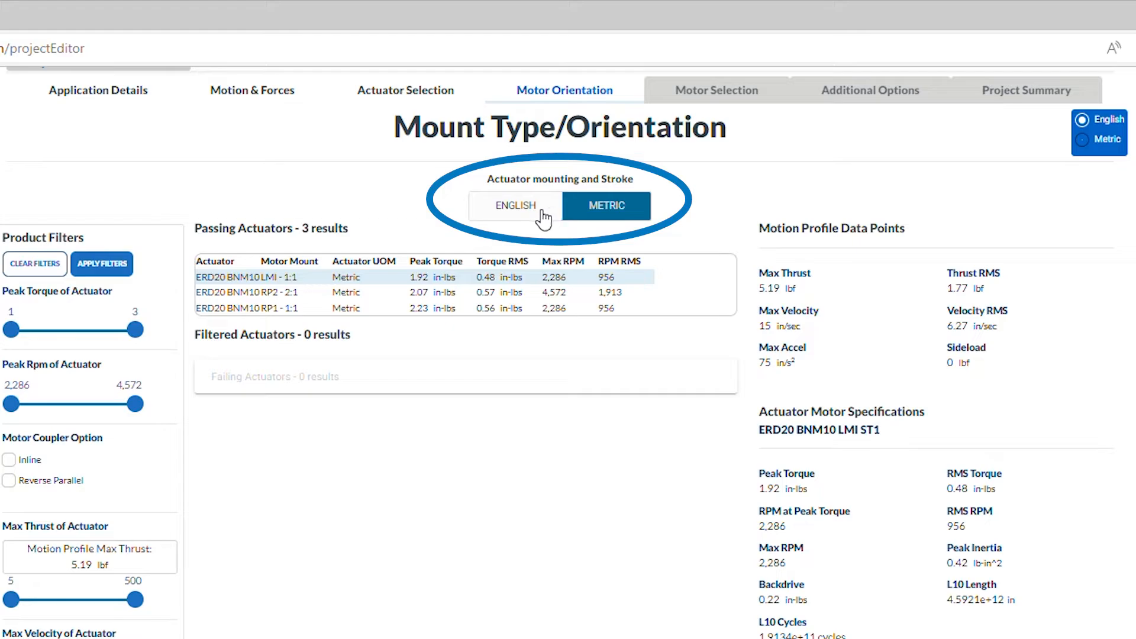
{"action": "left_click", "coordinate": [520, 207]}
{"action": "left_click", "coordinate": [605, 208]}
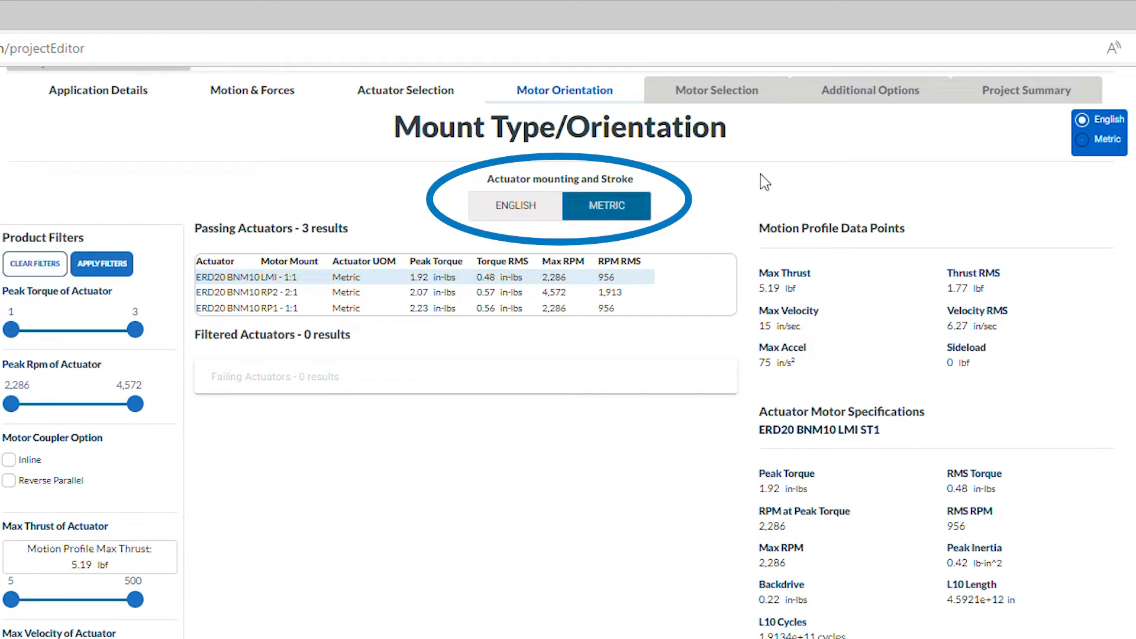
Step: View the motor mount and motion profile data in metric display units, and return the display to English units
{"action": "left_click", "coordinate": [1091, 149]}
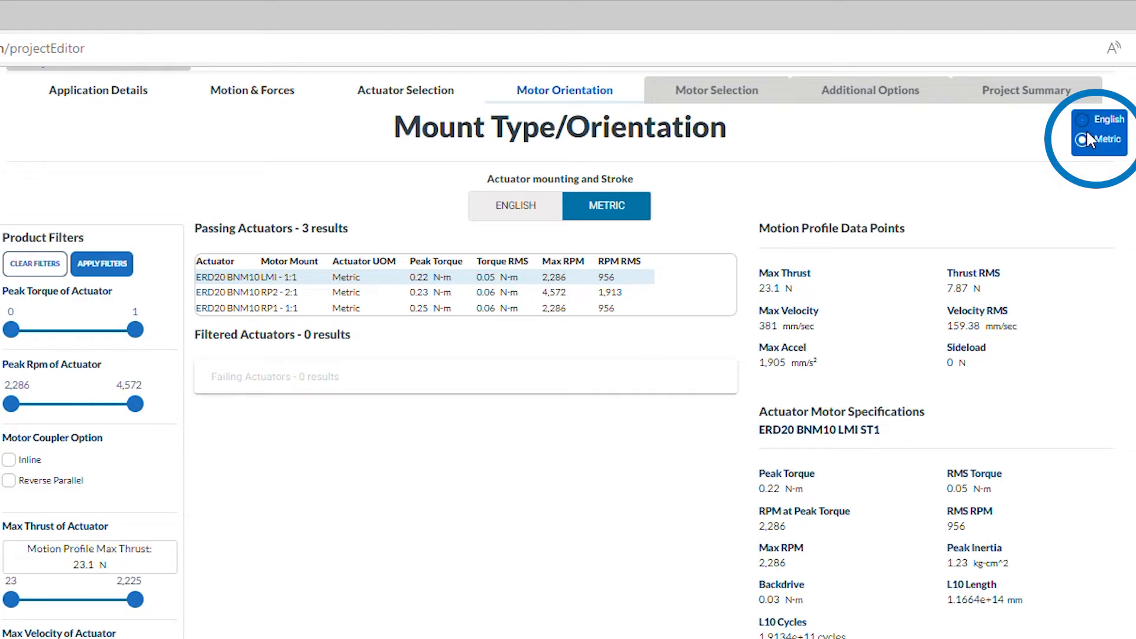
{"action": "left_click", "coordinate": [1088, 122]}
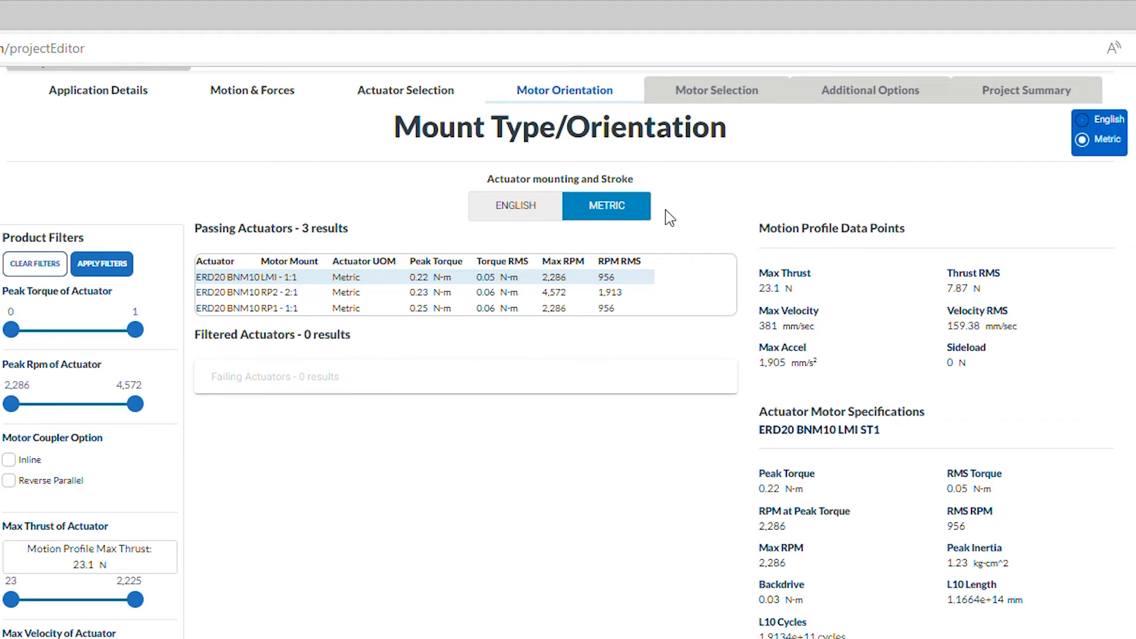
{"action": "left_click", "coordinate": [1095, 121]}
{"action": "left_click", "coordinate": [1090, 138]}
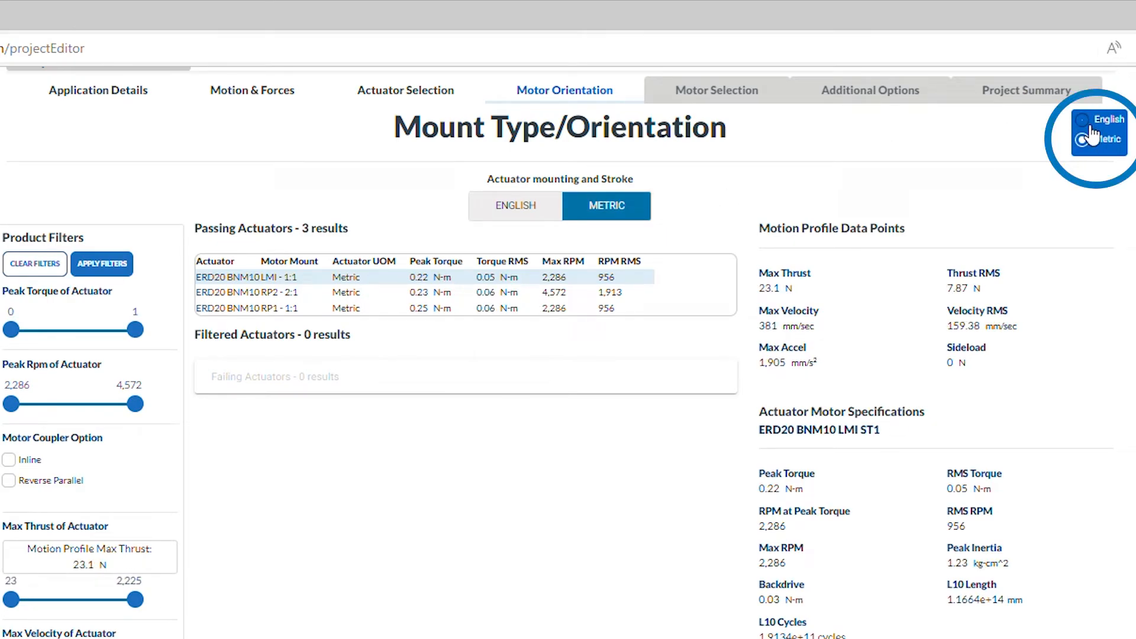
{"action": "left_click", "coordinate": [1093, 121]}
{"action": "left_click", "coordinate": [1090, 141]}
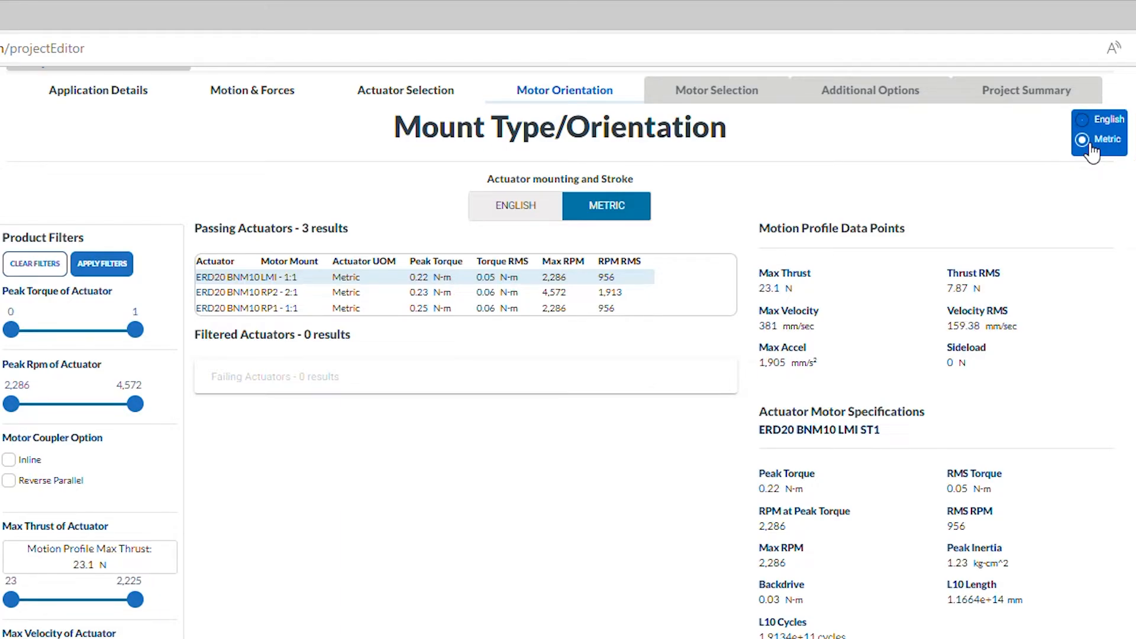
{"action": "left_click", "coordinate": [1083, 125]}
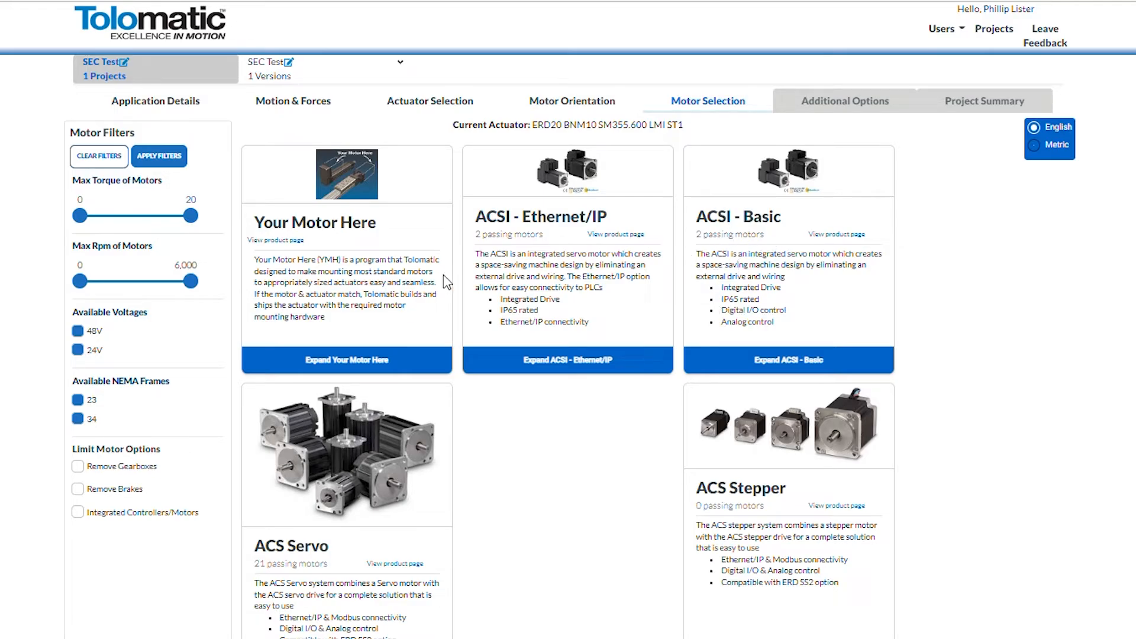
Step: Choose the YM: Your Motor Here Mount with all hardware included and proceed to the additional options
{"action": "left_click", "coordinate": [349, 361]}
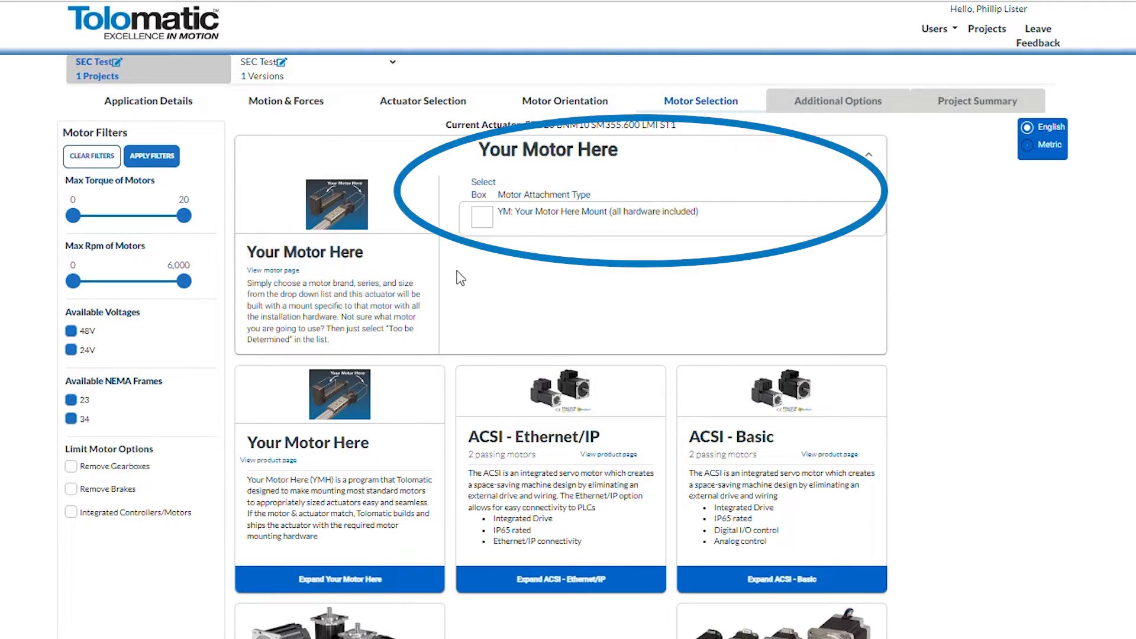
{"action": "left_click", "coordinate": [482, 219]}
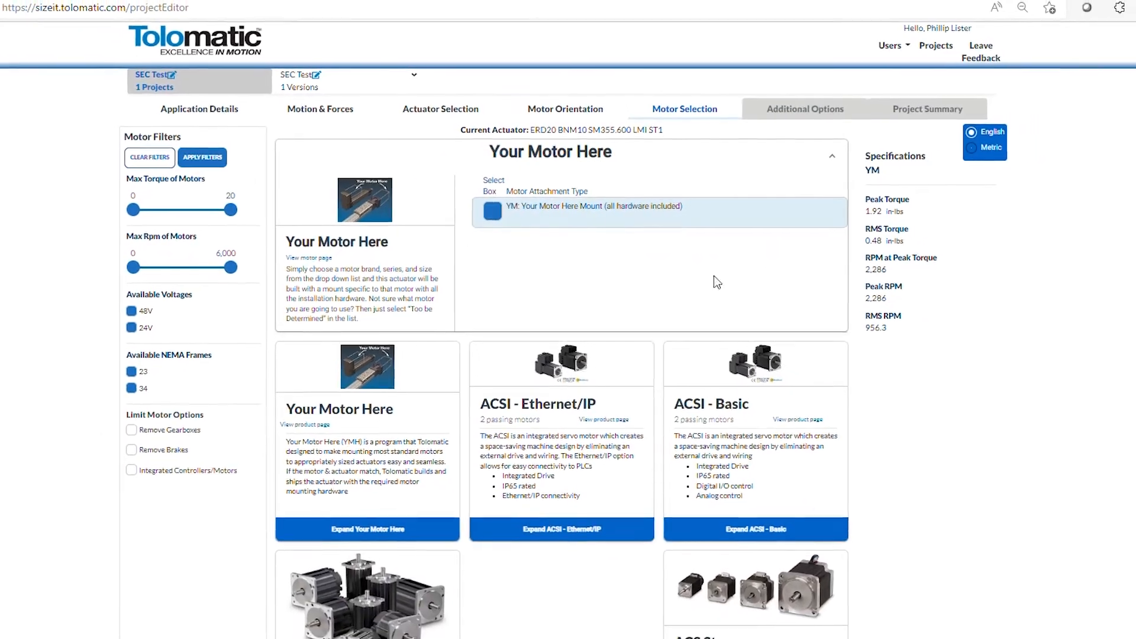
{"action": "scroll", "coordinate": [510, 229], "scroll_direction": "down", "scroll_amount": 2}
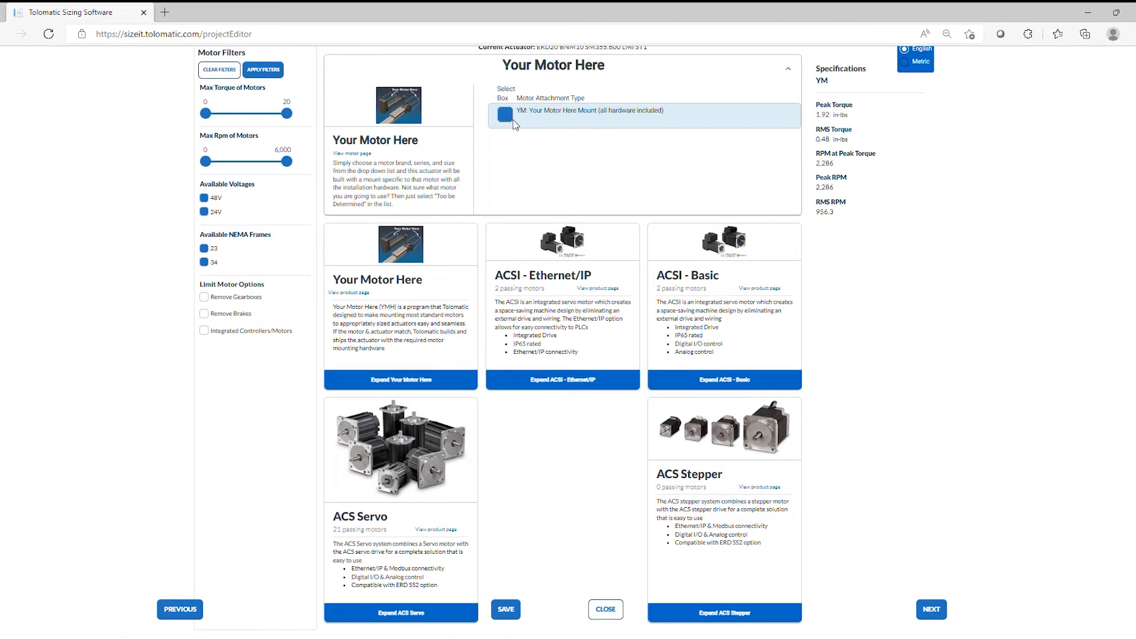
{"action": "left_click", "coordinate": [932, 609]}
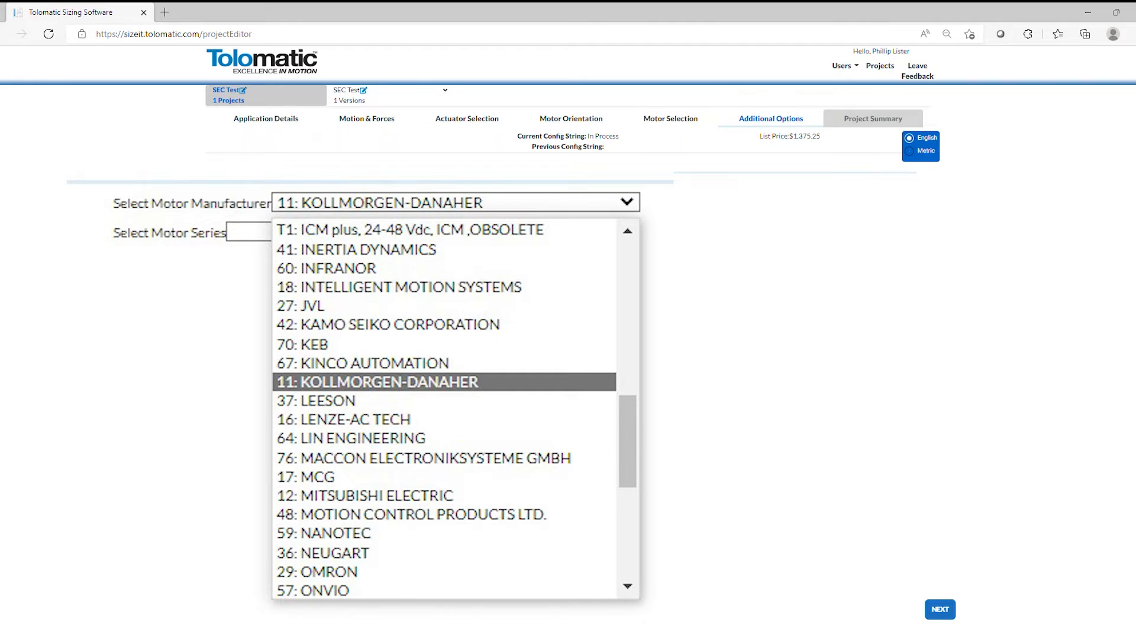
Step: Specify manufacturer 11: KOLLMORGEN-DANAHER, series 85: AKM2G SERIES and motor 02: AKM2G-2xx-ANxxxxxx, keep the default options and proceed to the project summary
{"action": "left_click", "coordinate": [360, 306]}
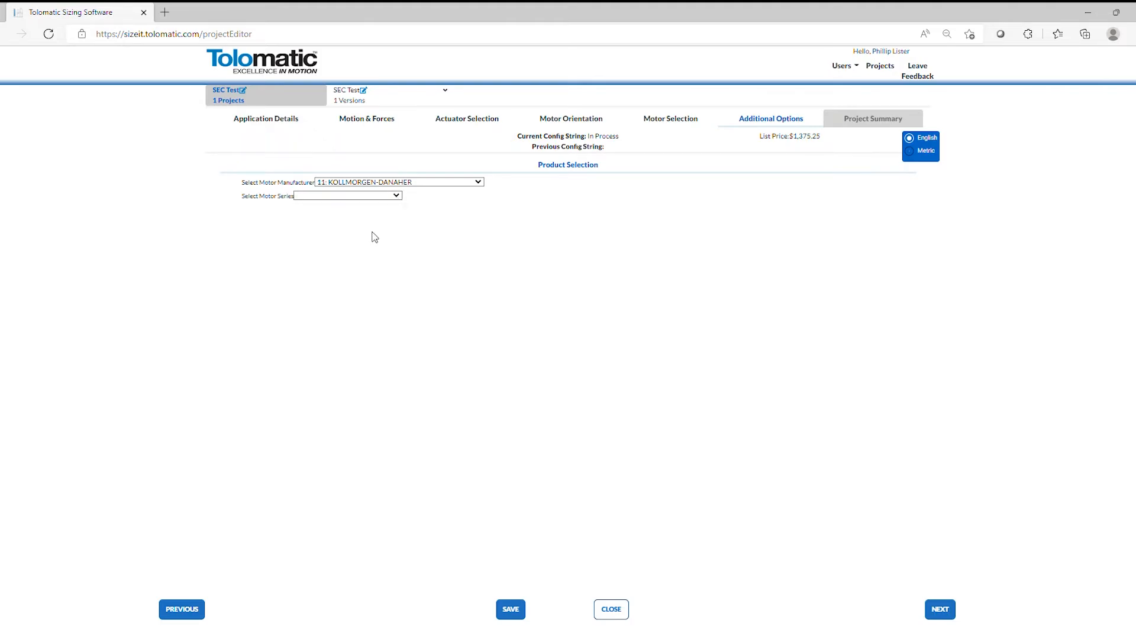
{"action": "left_click", "coordinate": [372, 196]}
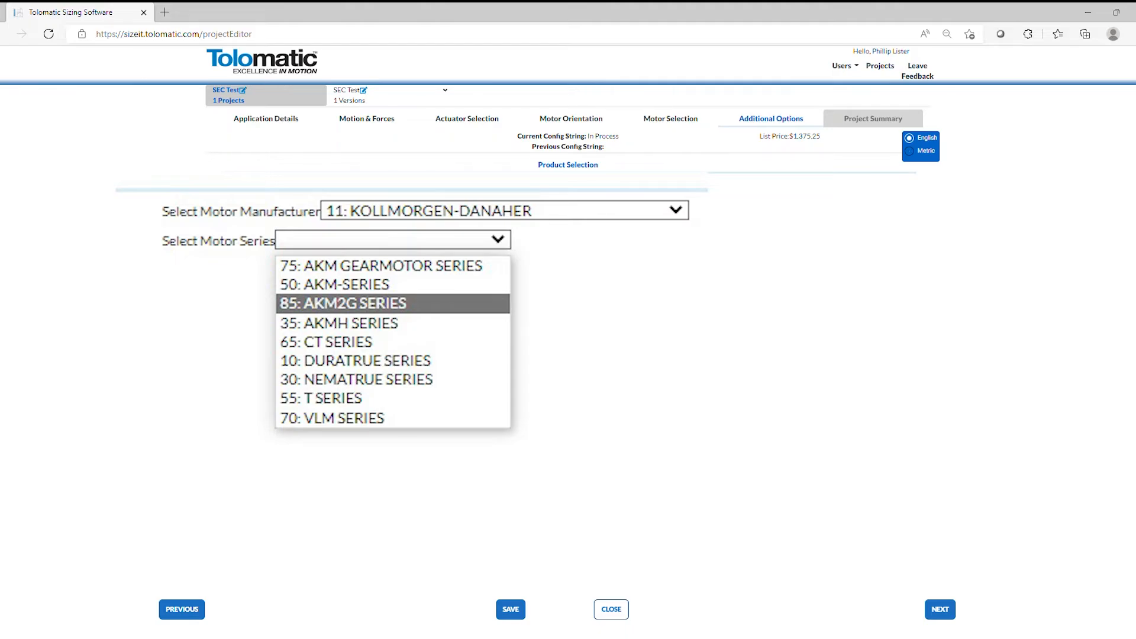
{"action": "left_click", "coordinate": [343, 303]}
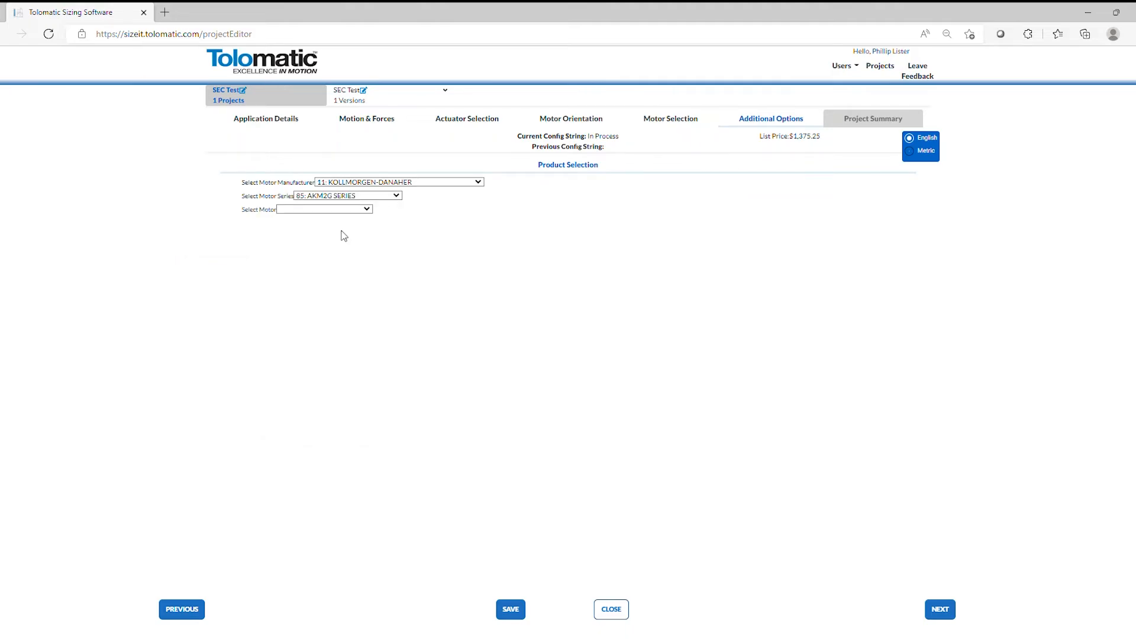
{"action": "left_click", "coordinate": [341, 230]}
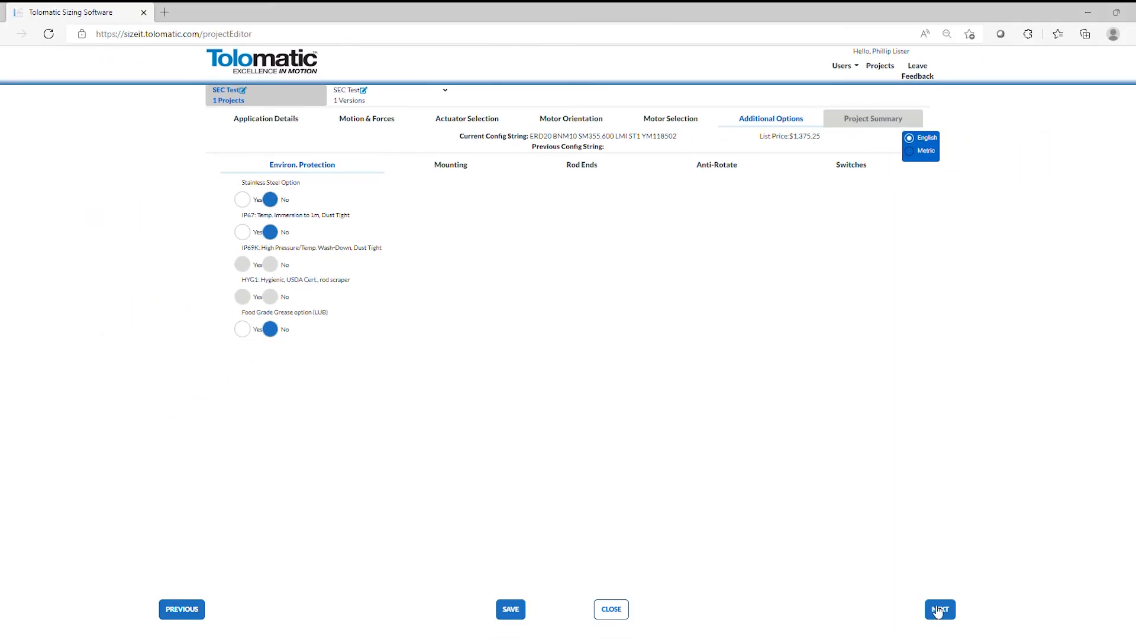
{"action": "left_click", "coordinate": [940, 609]}
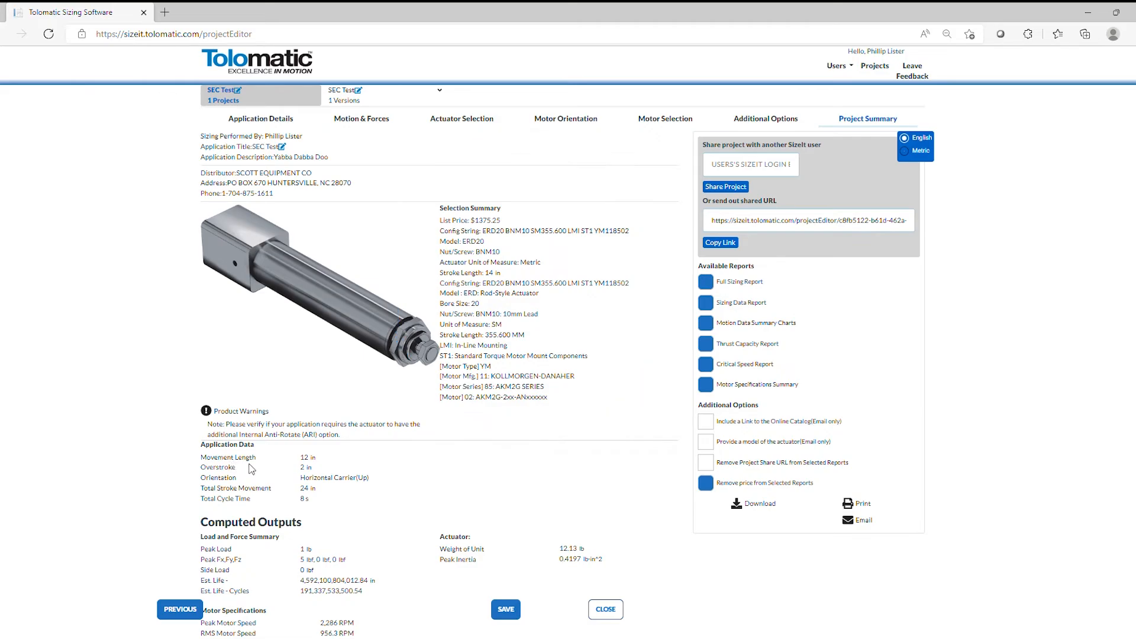
Step: Review the computed outputs in the project summary and start emailing the selected reports
{"action": "scroll", "coordinate": [335, 526], "scroll_direction": "down", "scroll_amount": 2}
{"action": "scroll", "coordinate": [333, 527], "scroll_direction": "down", "scroll_amount": 2}
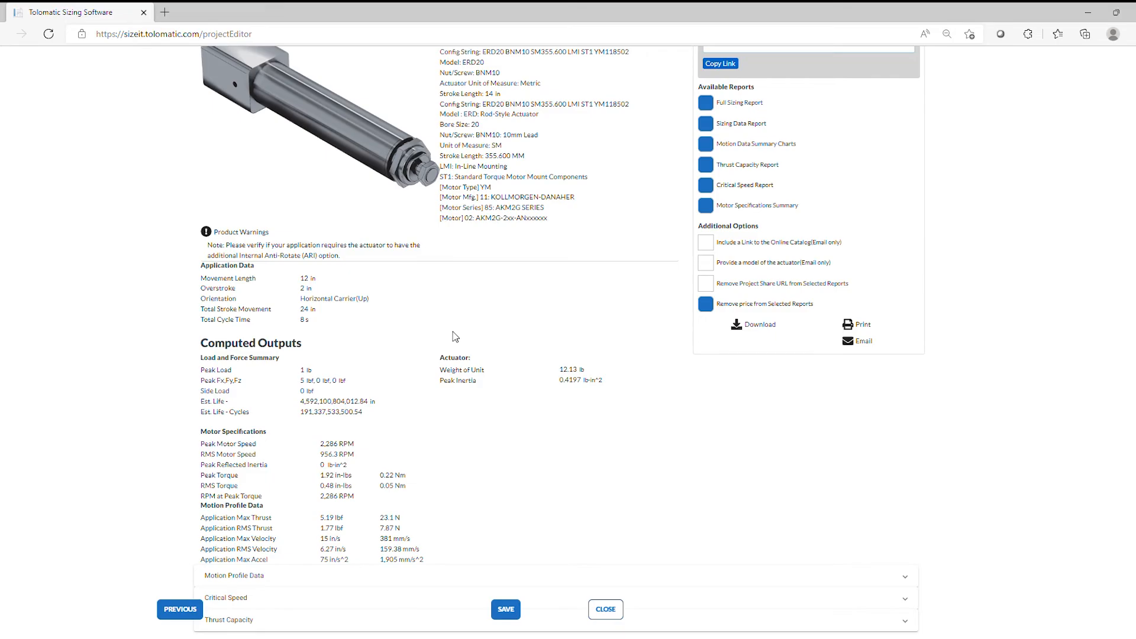
{"action": "scroll", "coordinate": [485, 335], "scroll_direction": "down", "scroll_amount": 1}
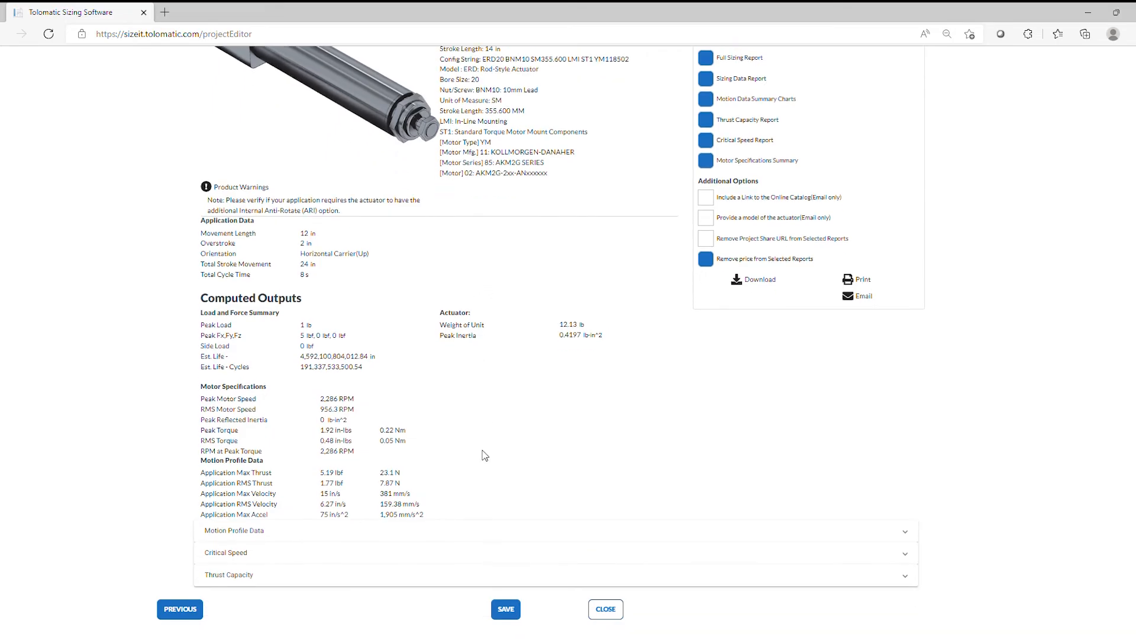
{"action": "scroll", "coordinate": [693, 463], "scroll_direction": "up", "scroll_amount": 4}
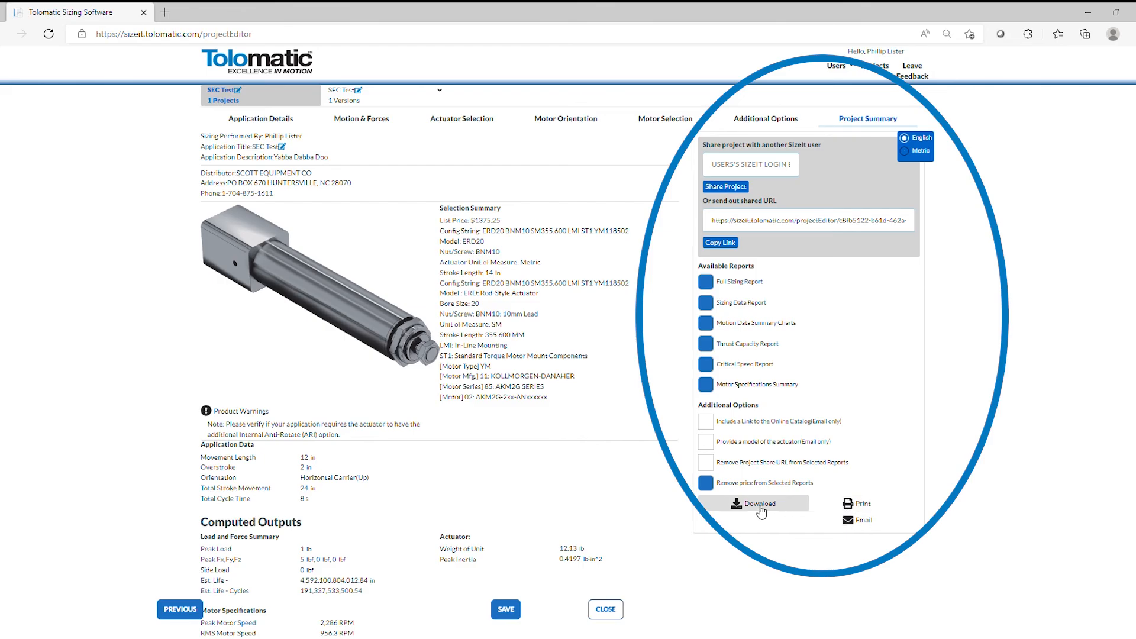
{"action": "left_click", "coordinate": [861, 524]}
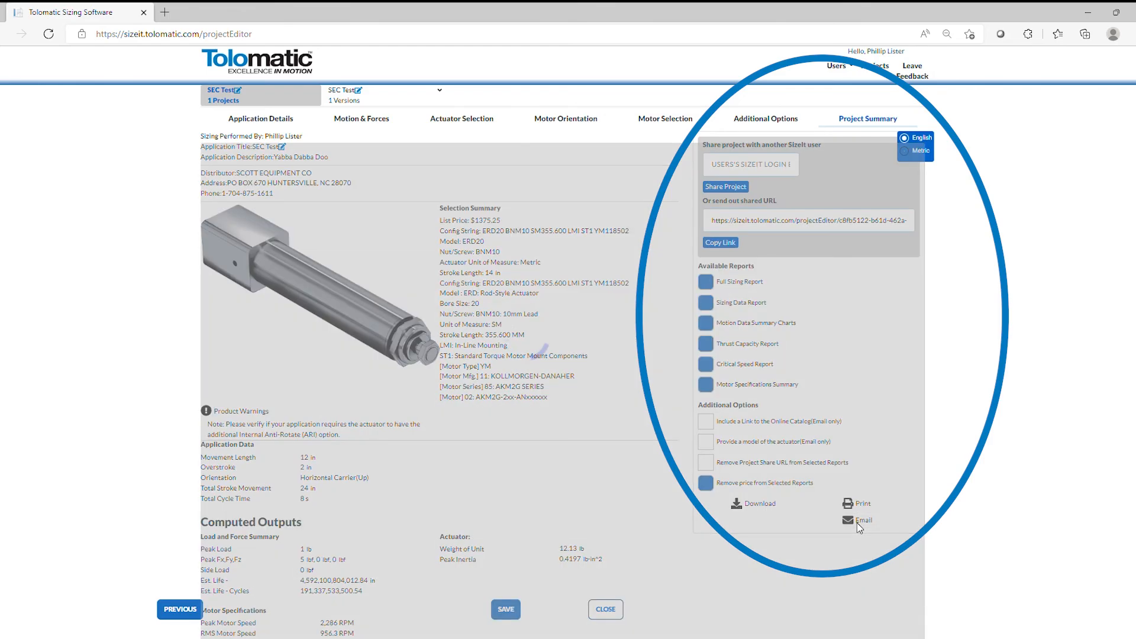